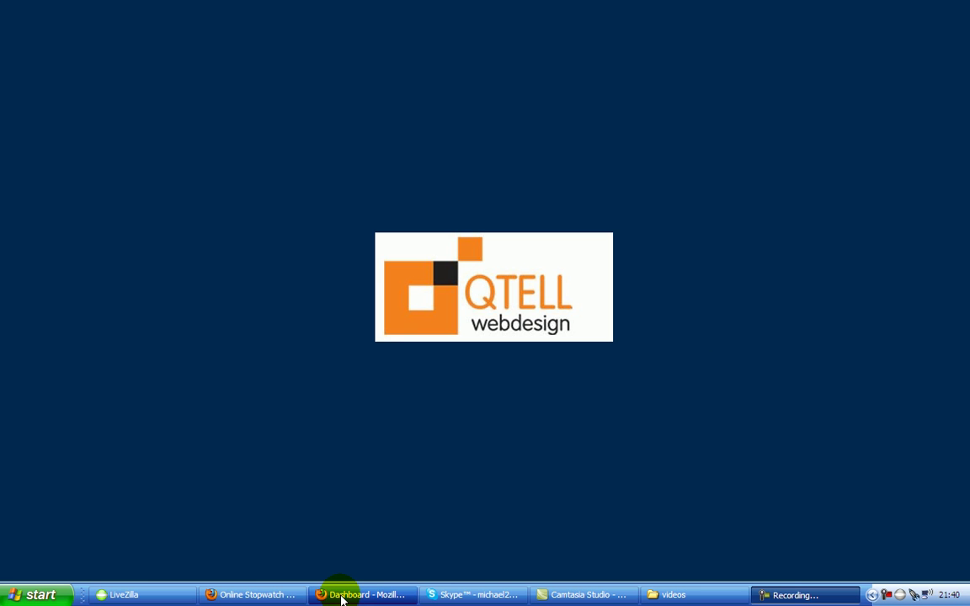
Bring the Firefox window with the OpenCart admin dashboard to the front.
{"action": "left_click", "coordinate": [343, 597]}
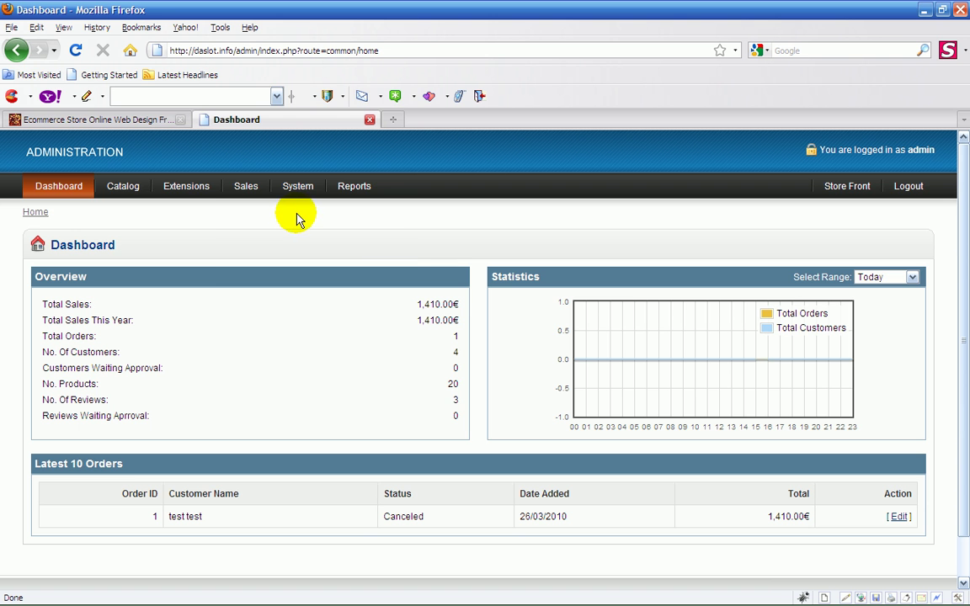
Glance at the storefront, then open the admin Catalog > Categories list of fifteen categories.
{"action": "left_click", "coordinate": [114, 120]}
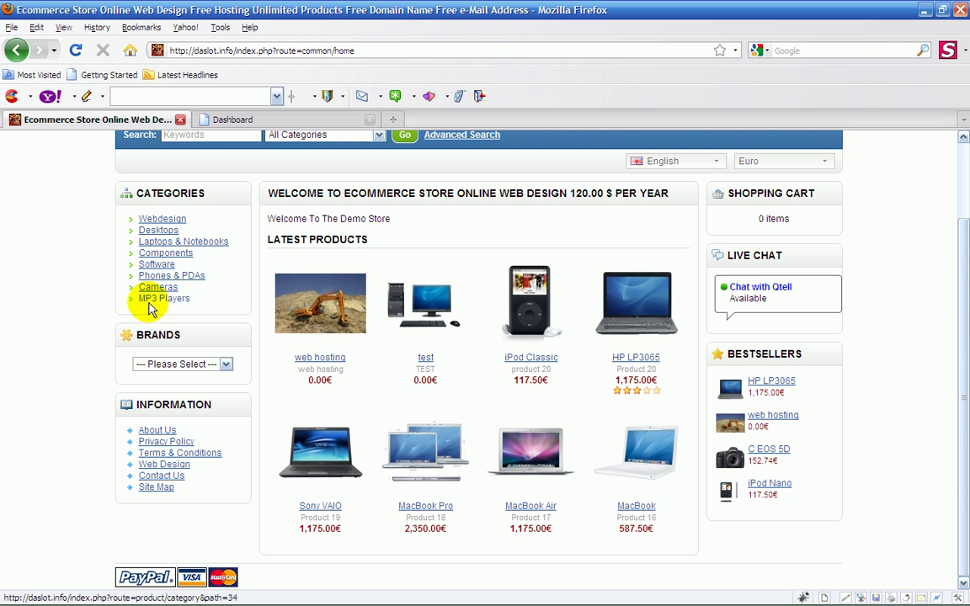
{"action": "left_click", "coordinate": [208, 122]}
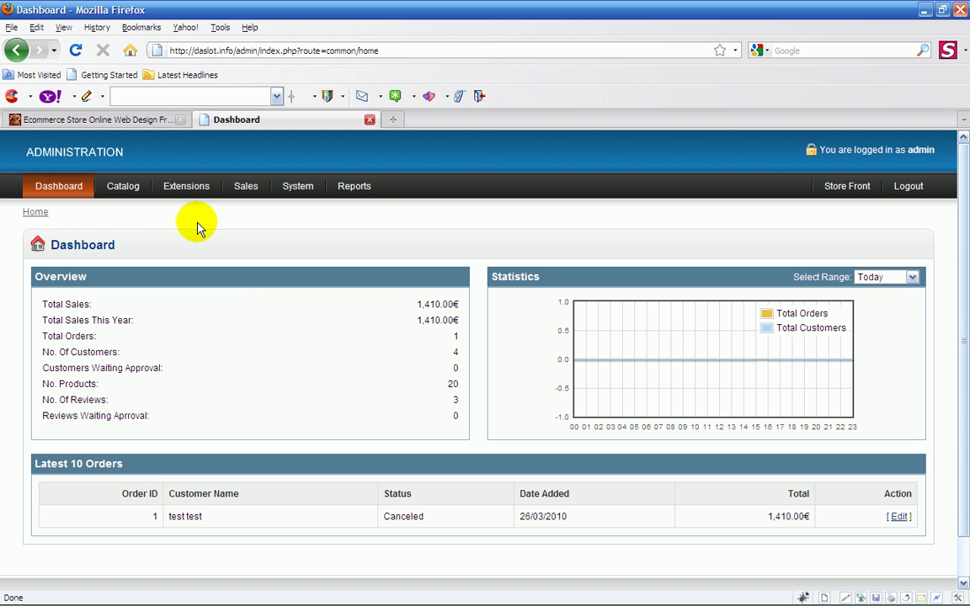
{"action": "mouse_move", "coordinate": [123, 186]}
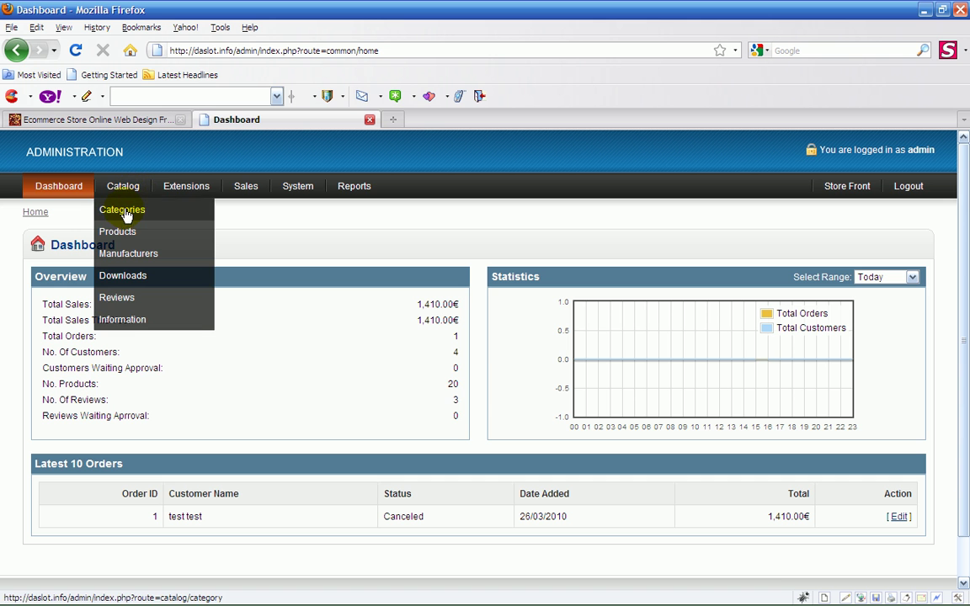
{"action": "left_click", "coordinate": [124, 216]}
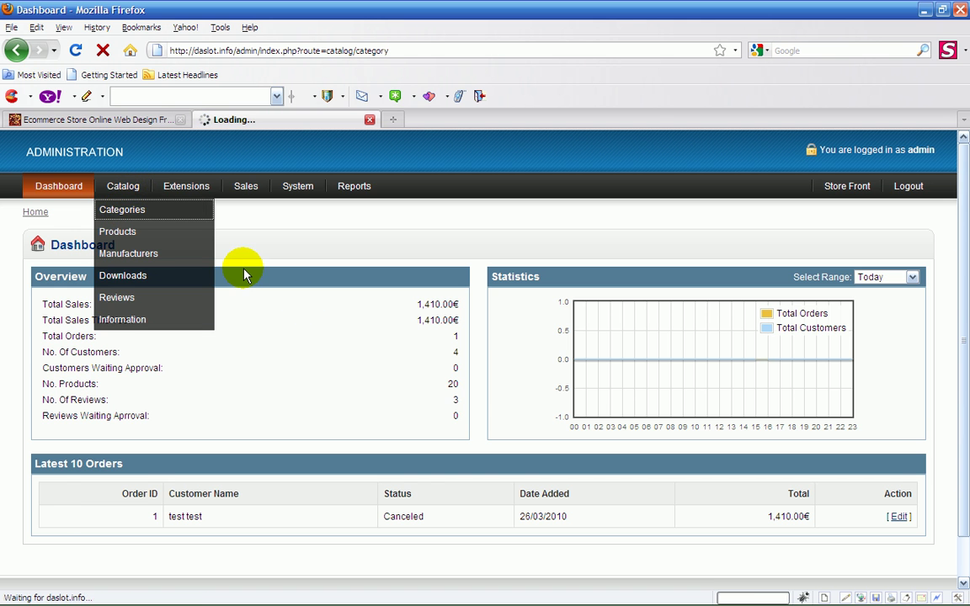
{"action": "scroll", "coordinate": [304, 308], "scroll_direction": "down", "scroll_amount": 3}
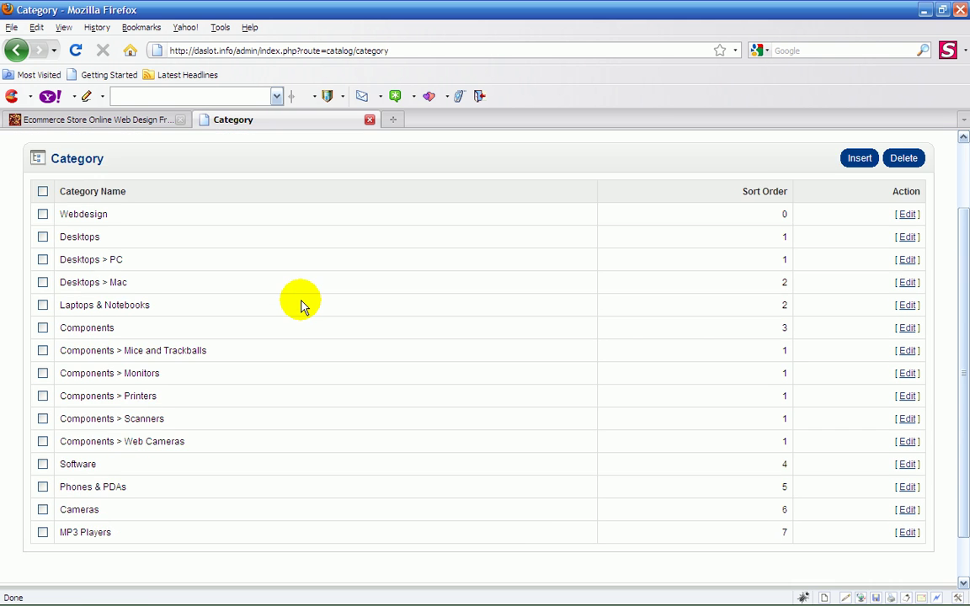
{"action": "scroll", "coordinate": [301, 300], "scroll_direction": "up", "scroll_amount": 1}
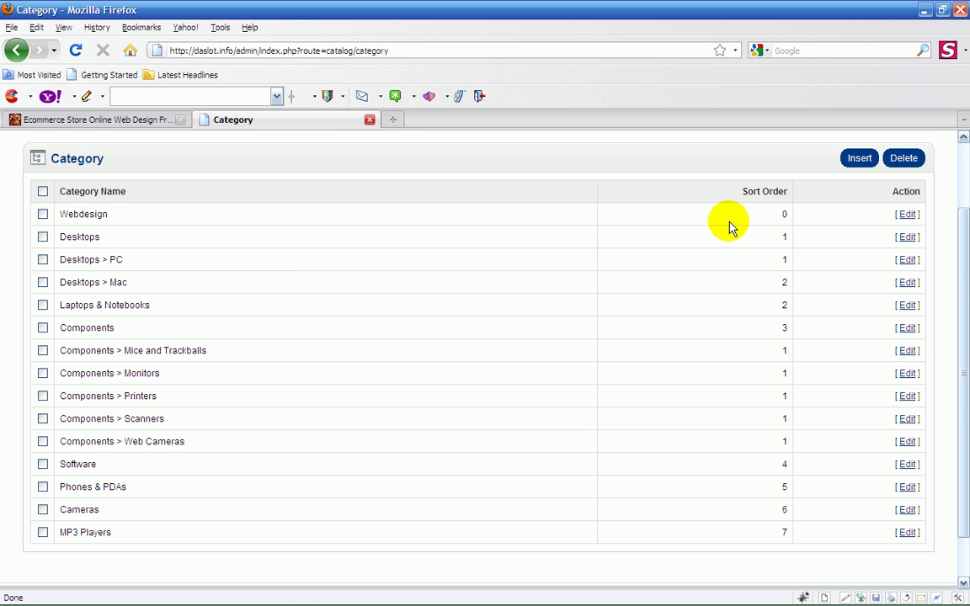
Review the Webdesign category's edit form and its storefront page.
{"action": "left_click", "coordinate": [907, 215]}
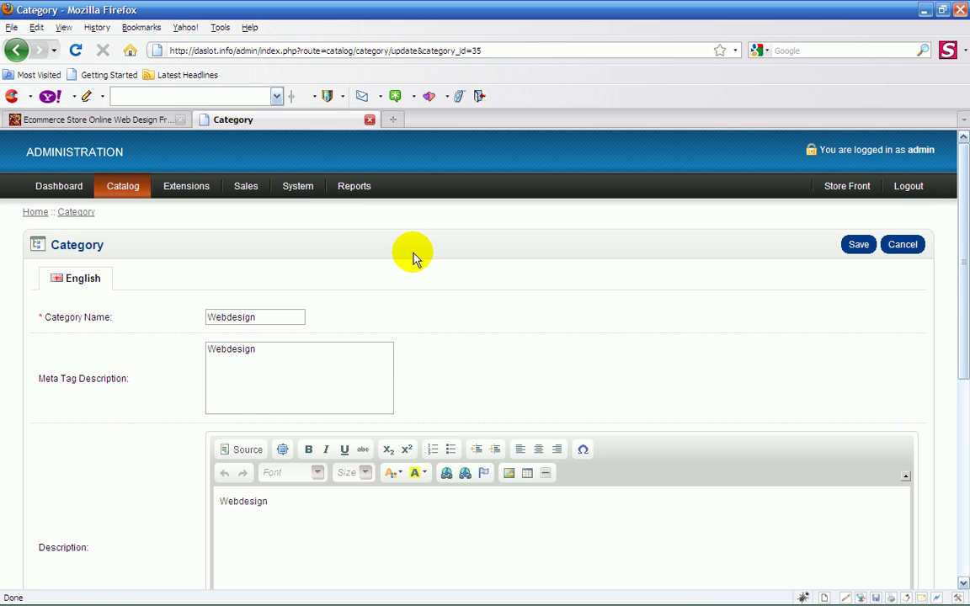
{"action": "scroll", "coordinate": [412, 256], "scroll_direction": "down", "scroll_amount": 2}
{"action": "scroll", "coordinate": [412, 256], "scroll_direction": "down", "scroll_amount": 3}
{"action": "scroll", "coordinate": [413, 257], "scroll_direction": "down", "scroll_amount": 1}
{"action": "scroll", "coordinate": [412, 257], "scroll_direction": "down", "scroll_amount": 2}
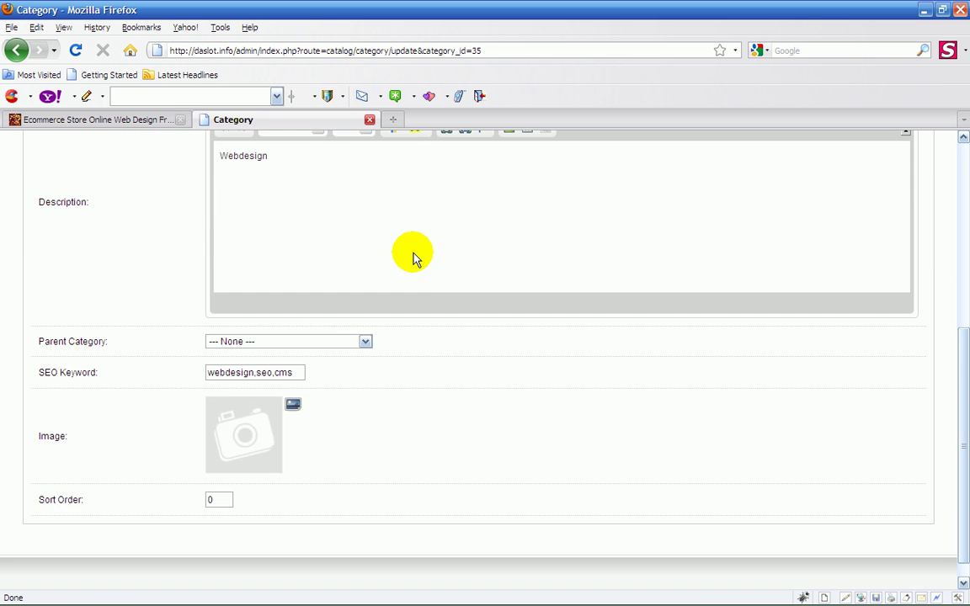
{"action": "scroll", "coordinate": [413, 257], "scroll_direction": "down", "scroll_amount": 1}
{"action": "scroll", "coordinate": [413, 257], "scroll_direction": "up", "scroll_amount": 2}
{"action": "scroll", "coordinate": [413, 257], "scroll_direction": "up", "scroll_amount": 1}
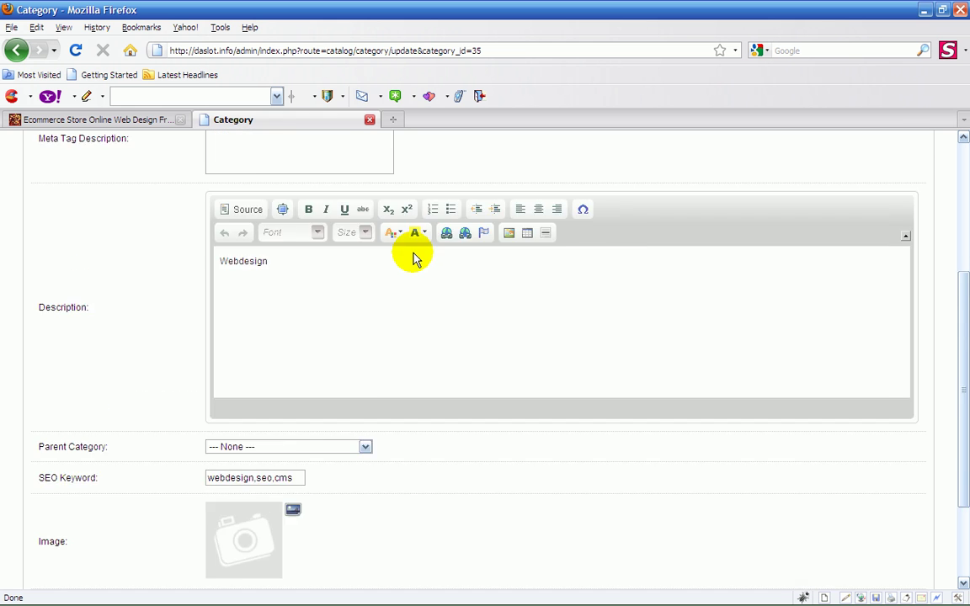
{"action": "scroll", "coordinate": [413, 256], "scroll_direction": "up", "scroll_amount": 2}
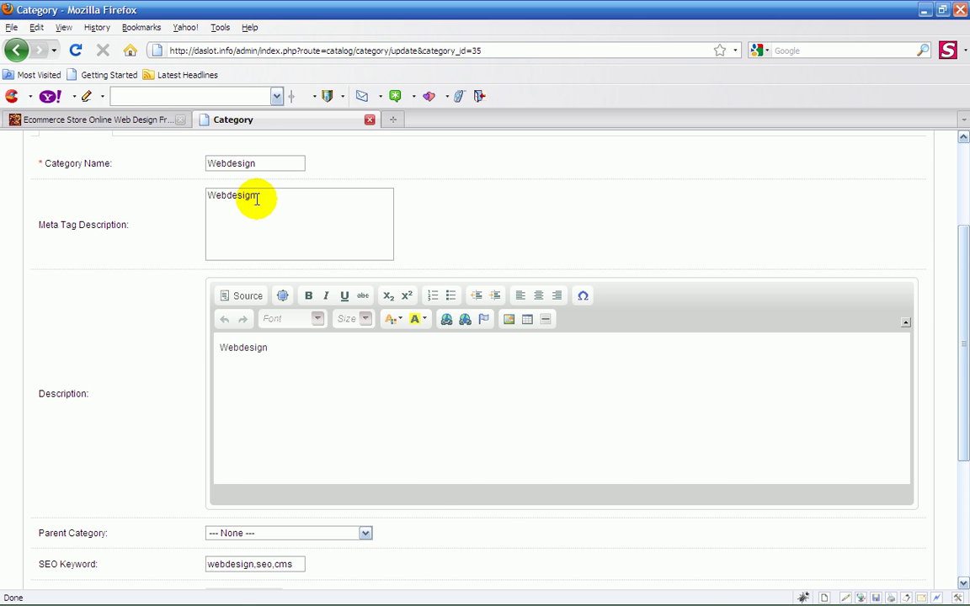
{"action": "left_click", "coordinate": [140, 120]}
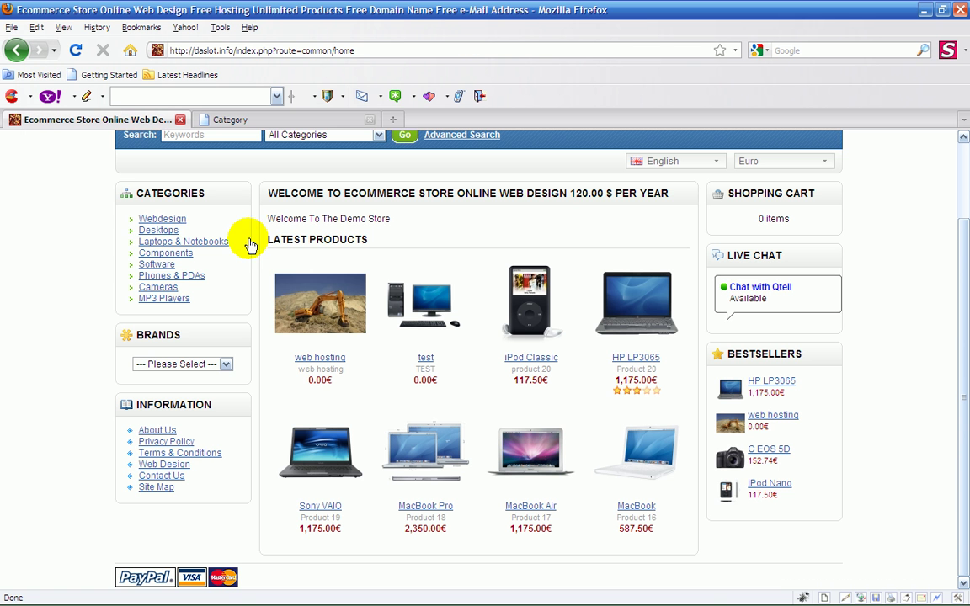
{"action": "left_click", "coordinate": [173, 223]}
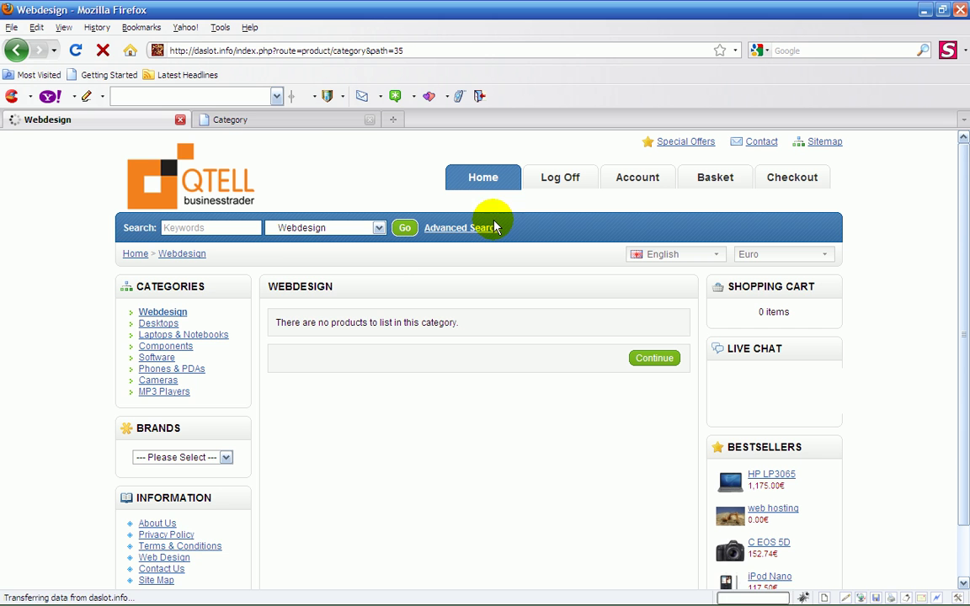
{"action": "left_click", "coordinate": [277, 118]}
Append 'Hosting' to Webdesign's meta tag description, save, and view its storefront page.
{"action": "left_click", "coordinate": [271, 200]}
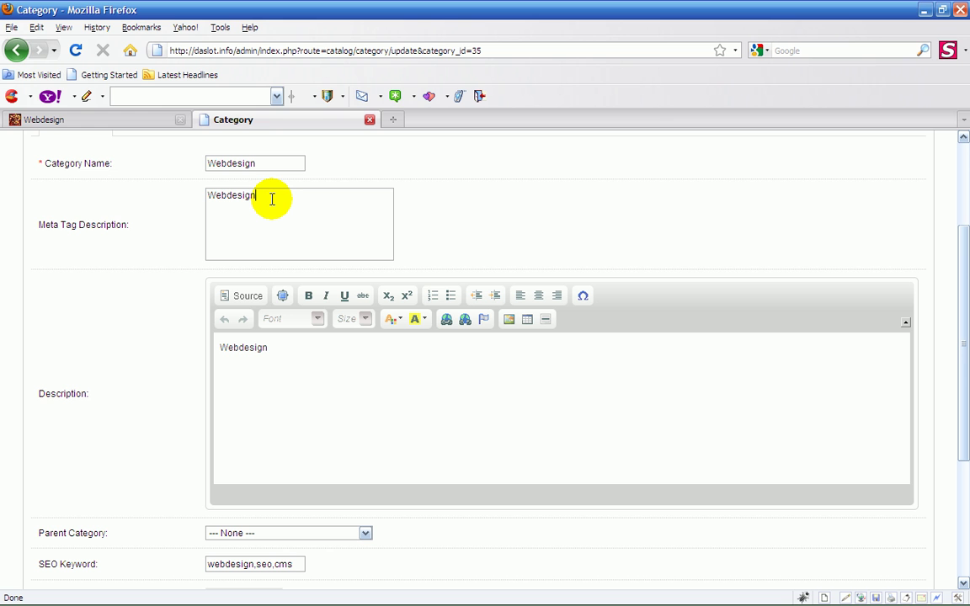
{"action": "type", "text": "Hos"}
{"action": "type", "text": "ting"}
{"action": "scroll", "coordinate": [391, 181], "scroll_direction": "down", "scroll_amount": 4}
{"action": "scroll", "coordinate": [451, 202], "scroll_direction": "up", "scroll_amount": 5}
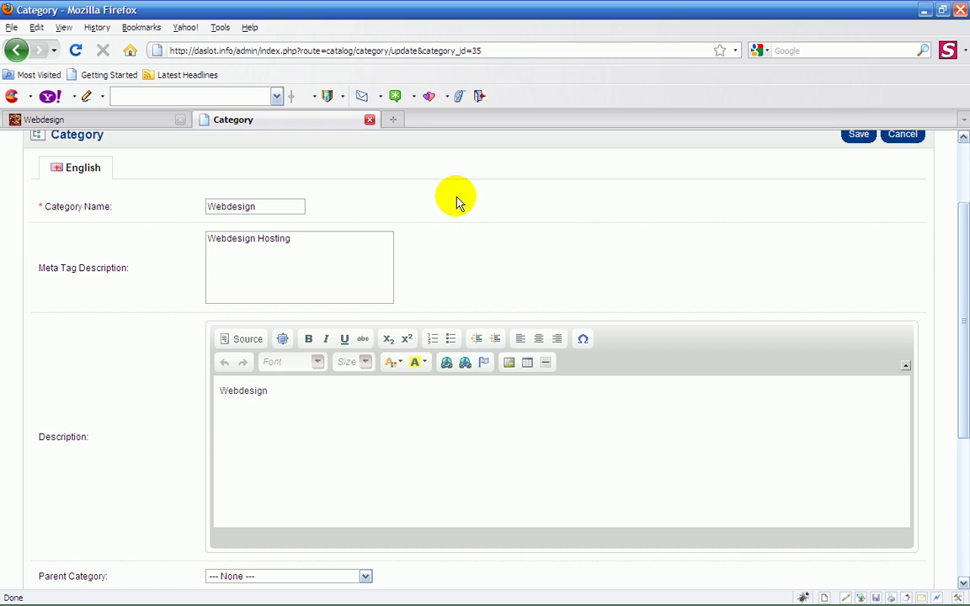
{"action": "scroll", "coordinate": [455, 201], "scroll_direction": "up", "scroll_amount": 3}
{"action": "left_click", "coordinate": [858, 244]}
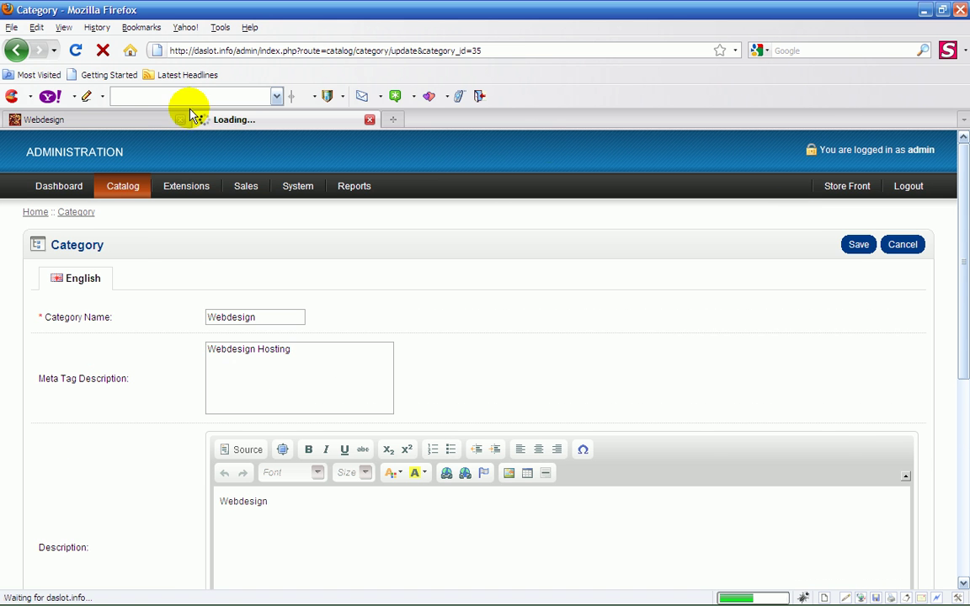
{"action": "left_click", "coordinate": [143, 120]}
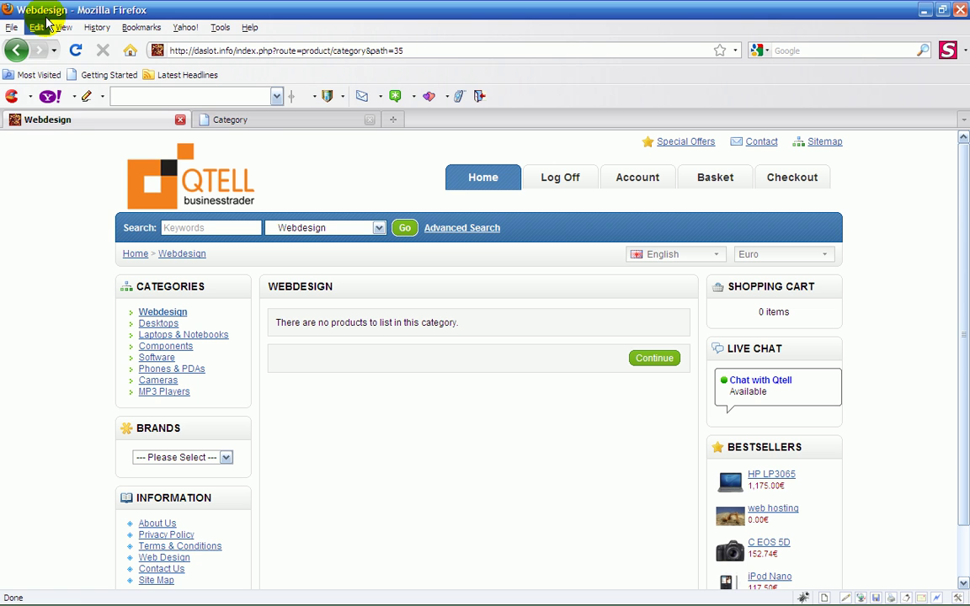
{"action": "left_click", "coordinate": [76, 51]}
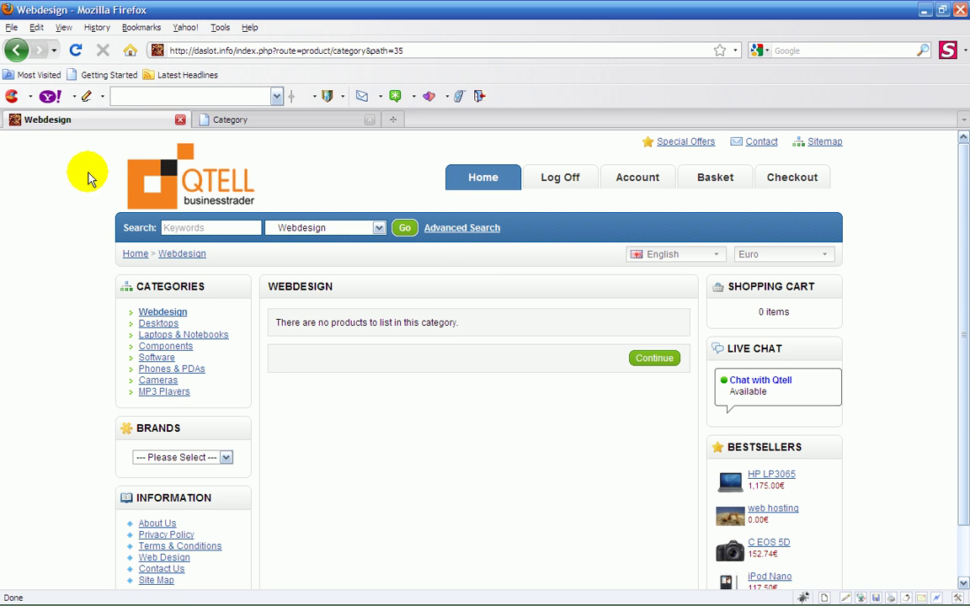
{"action": "left_click", "coordinate": [63, 28]}
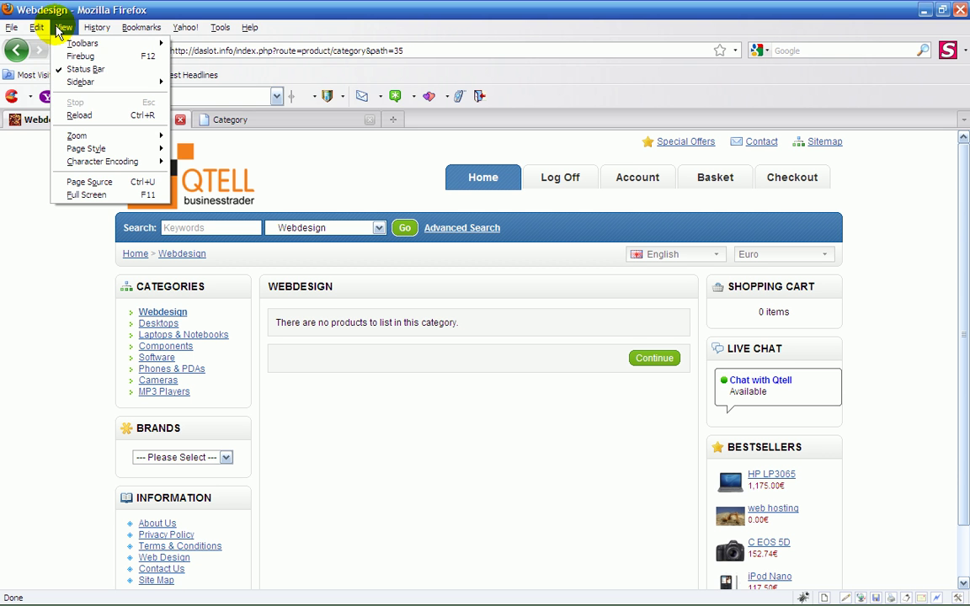
{"action": "left_click", "coordinate": [59, 182]}
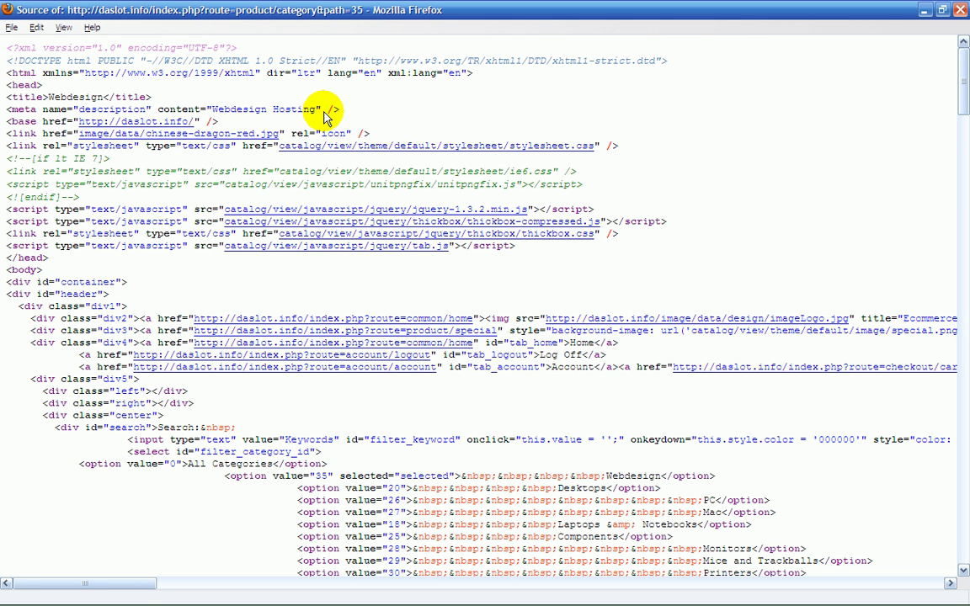
{"action": "key", "text": "ctrl+w"}
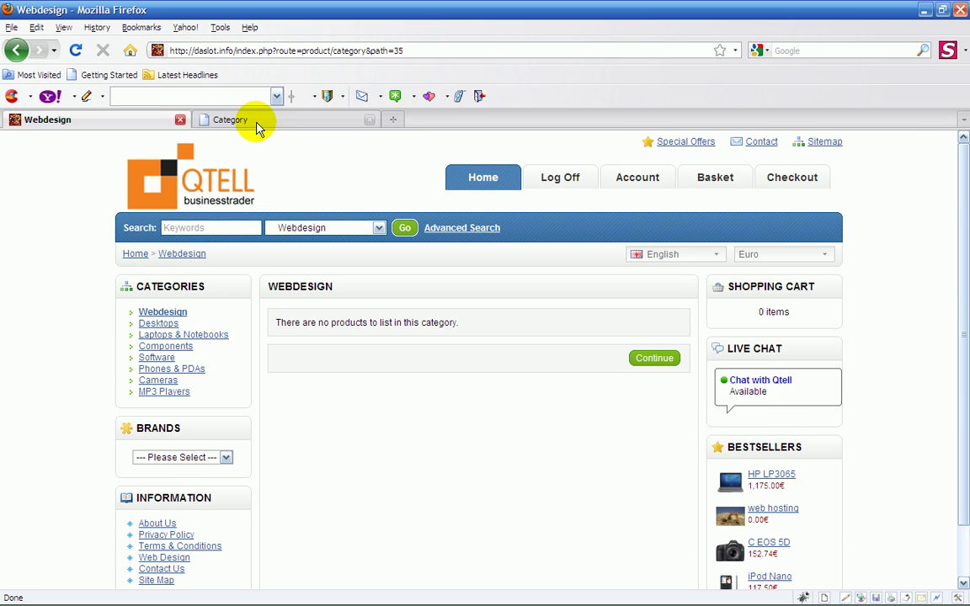
Reopen the Webdesign category's edit form and review its meta and page descriptions.
{"action": "left_click", "coordinate": [255, 119]}
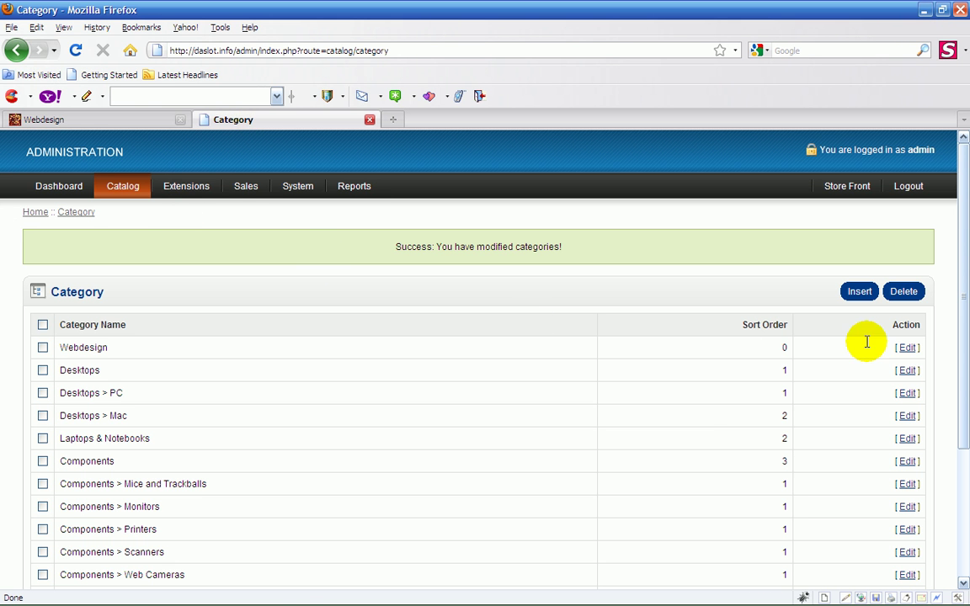
{"action": "left_click", "coordinate": [907, 350]}
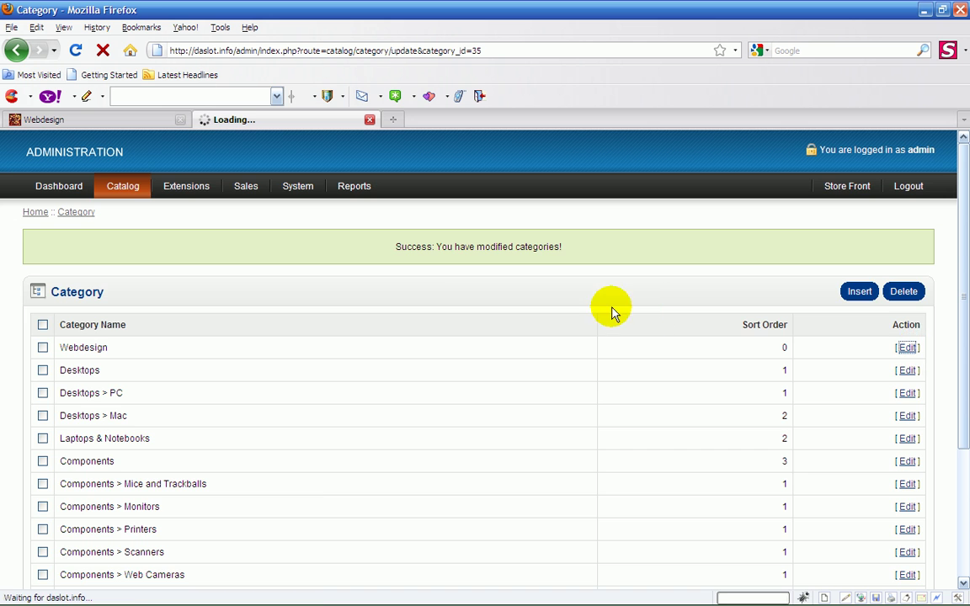
{"action": "scroll", "coordinate": [423, 258], "scroll_direction": "down", "scroll_amount": 2}
{"action": "scroll", "coordinate": [370, 251], "scroll_direction": "down", "scroll_amount": 1}
{"action": "left_click", "coordinate": [320, 225]}
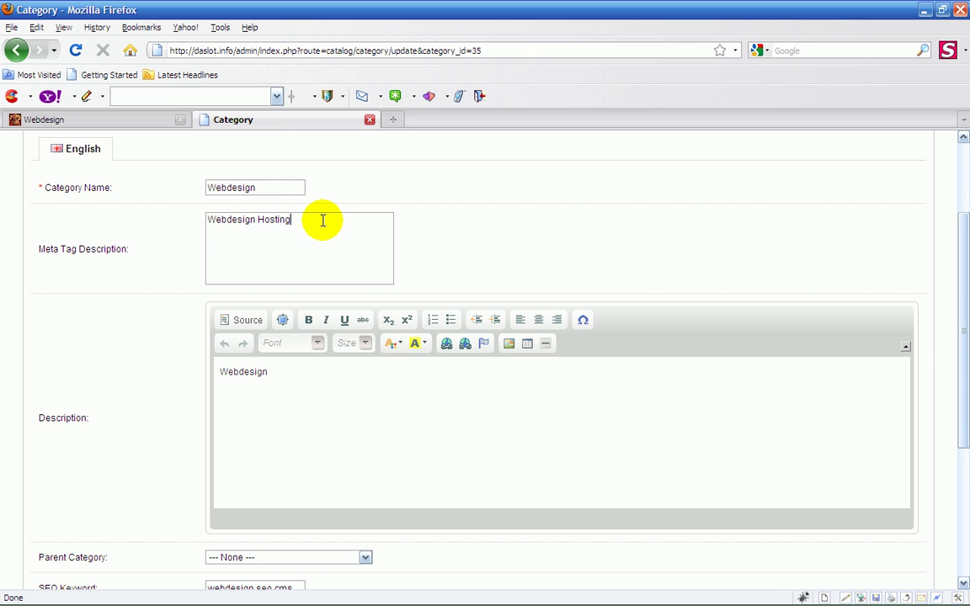
{"action": "scroll", "coordinate": [329, 238], "scroll_direction": "down", "scroll_amount": 1}
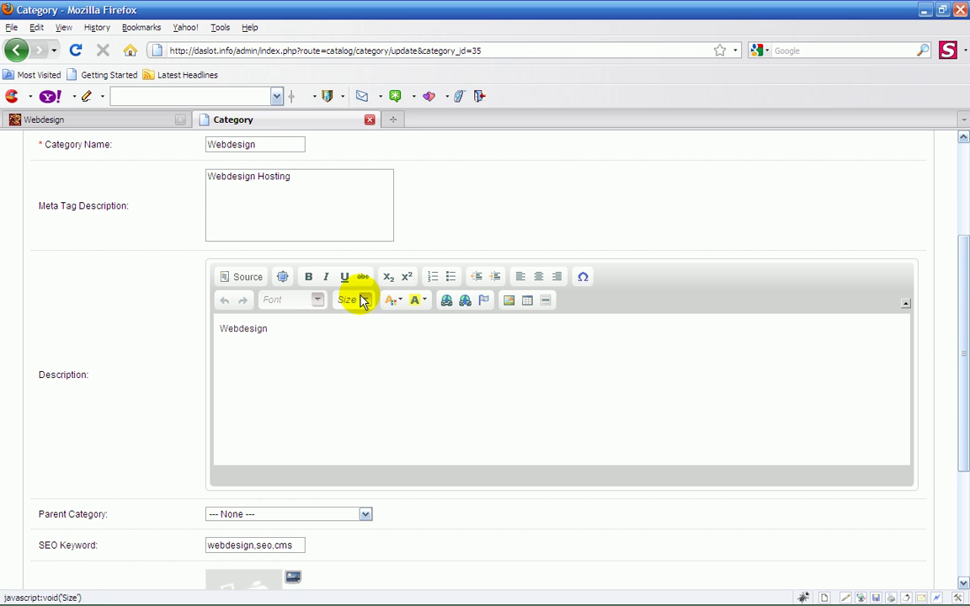
{"action": "left_click", "coordinate": [270, 329]}
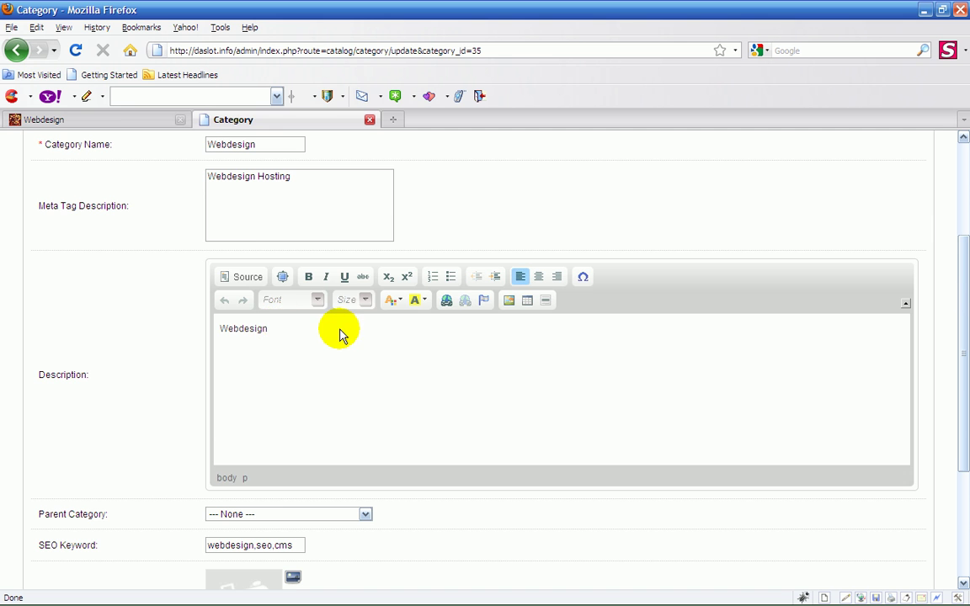
{"action": "scroll", "coordinate": [329, 336], "scroll_direction": "up", "scroll_amount": 3}
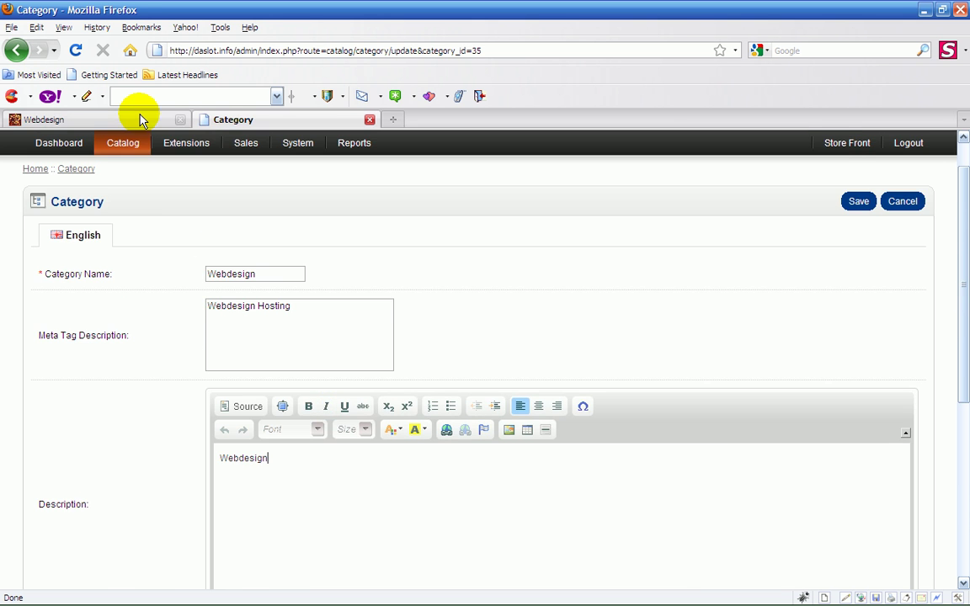
Compare with the storefront Webdesign page, then scroll the edit form to SEO Keyword.
{"action": "left_click", "coordinate": [135, 118]}
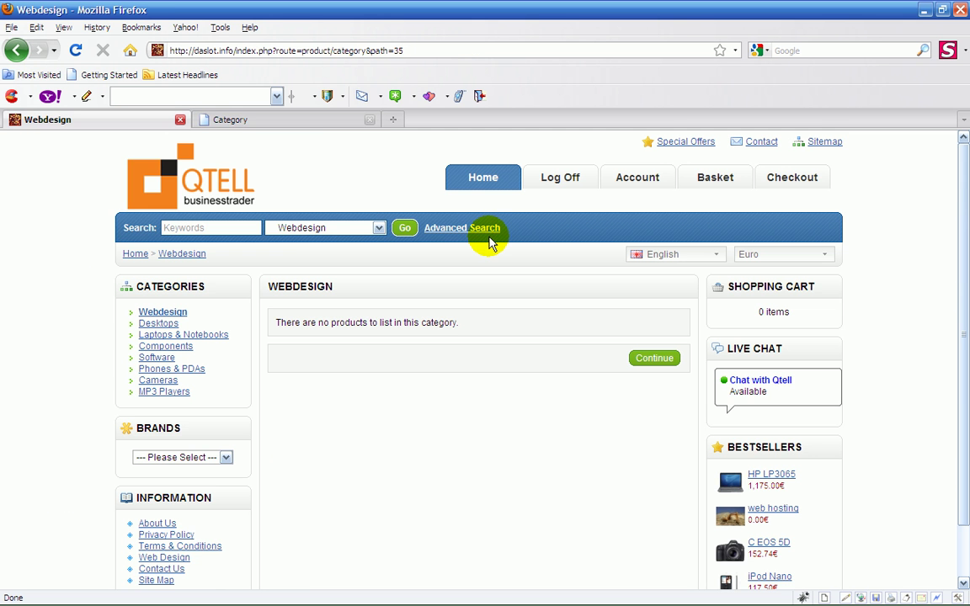
{"action": "left_click", "coordinate": [280, 121]}
{"action": "scroll", "coordinate": [431, 324], "scroll_direction": "down", "scroll_amount": 3}
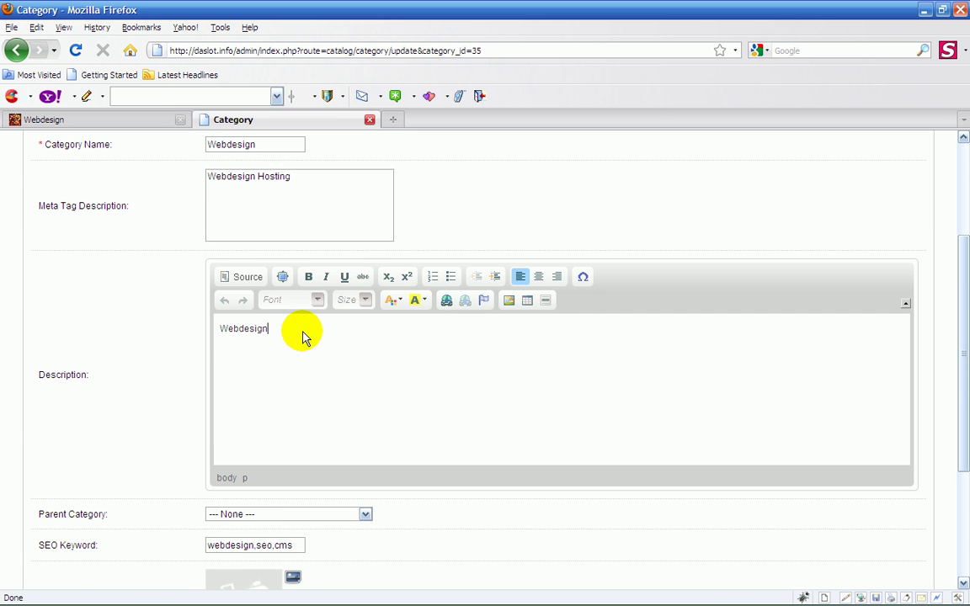
{"action": "scroll", "coordinate": [489, 368], "scroll_direction": "down", "scroll_amount": 2}
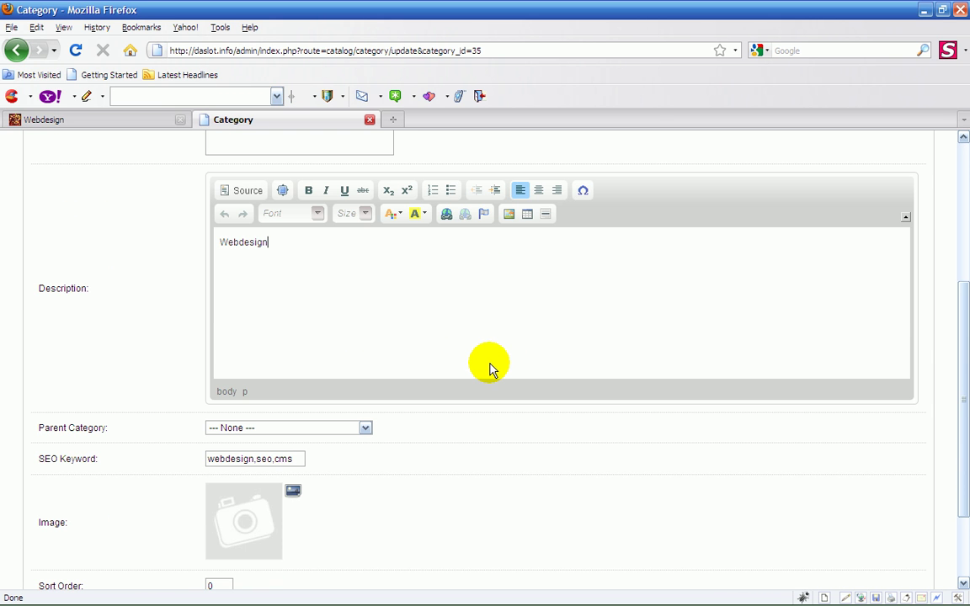
{"action": "scroll", "coordinate": [491, 357], "scroll_direction": "up", "scroll_amount": 3}
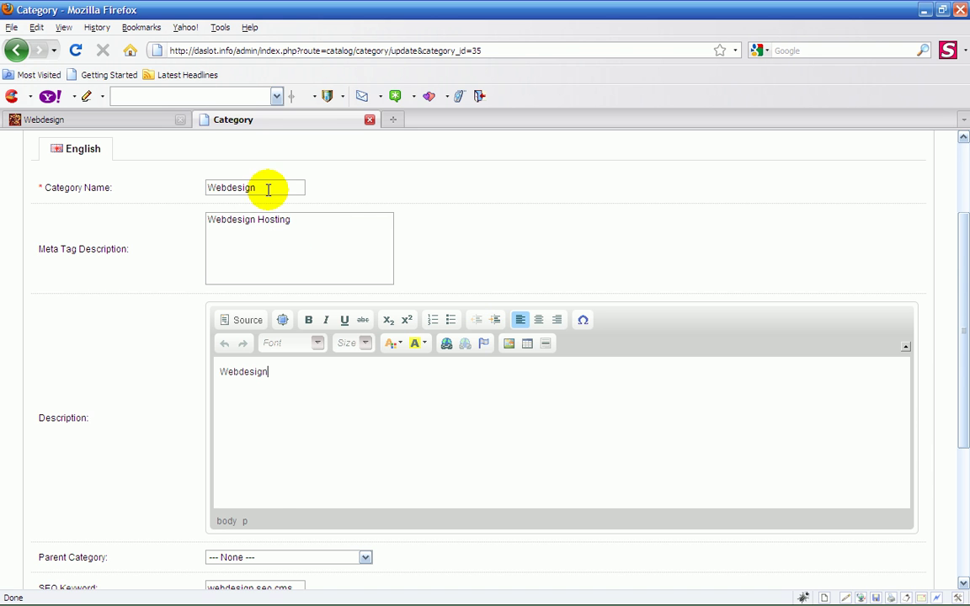
{"action": "scroll", "coordinate": [405, 385], "scroll_direction": "down", "scroll_amount": 3}
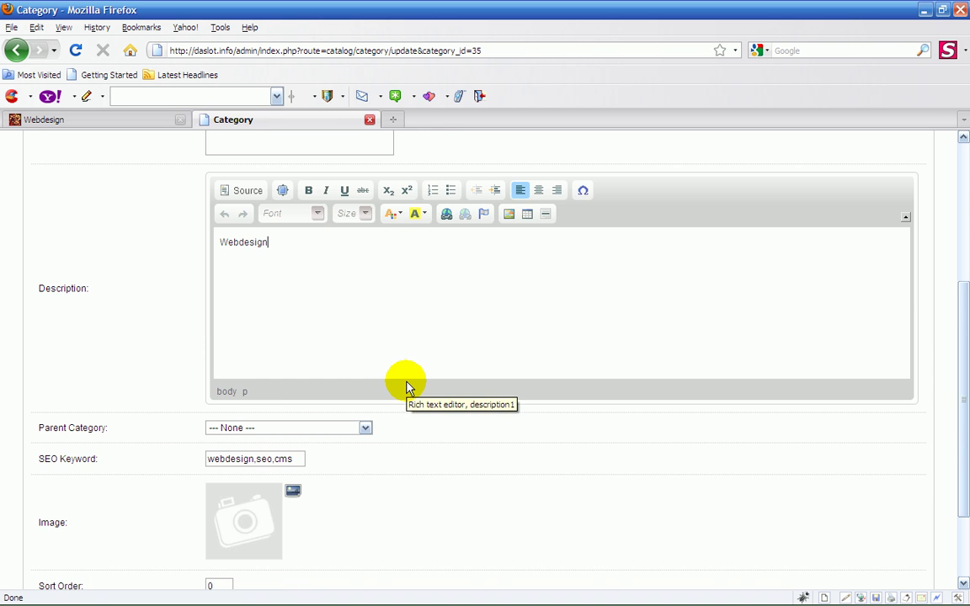
{"action": "scroll", "coordinate": [405, 386], "scroll_direction": "down", "scroll_amount": 2}
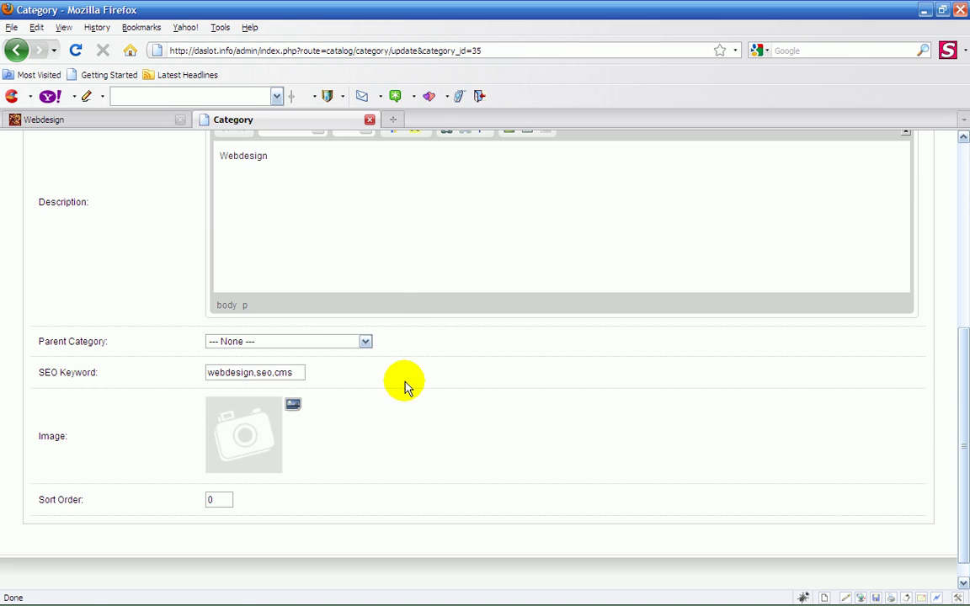
Append ',cms,shopping' to Webdesign's SEO keyword and save the category.
{"action": "left_click", "coordinate": [290, 375]}
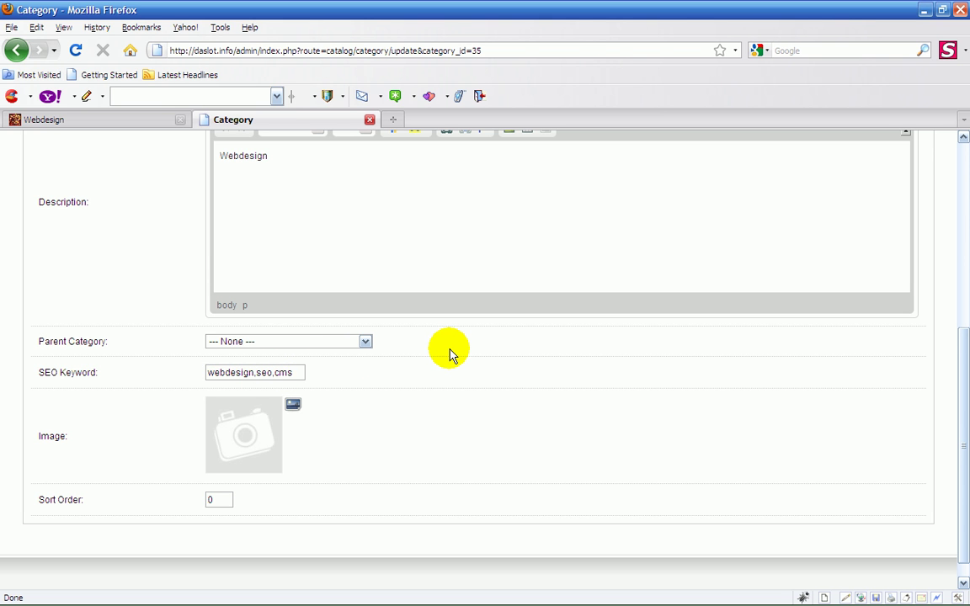
{"action": "type", "text": ","}
{"action": "type", "text": "cms"}
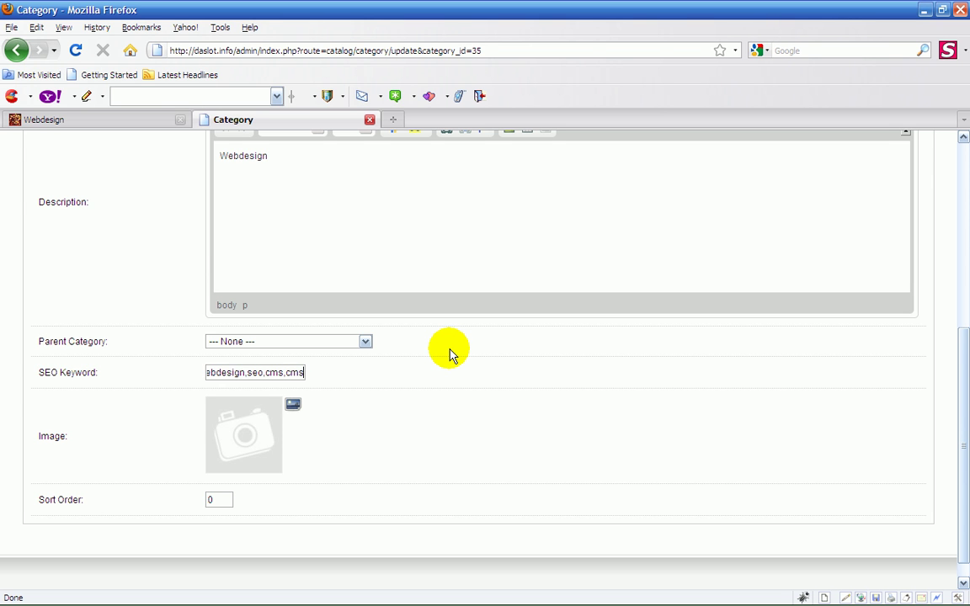
{"action": "type", "text": ",s"}
{"action": "type", "text": "hopping"}
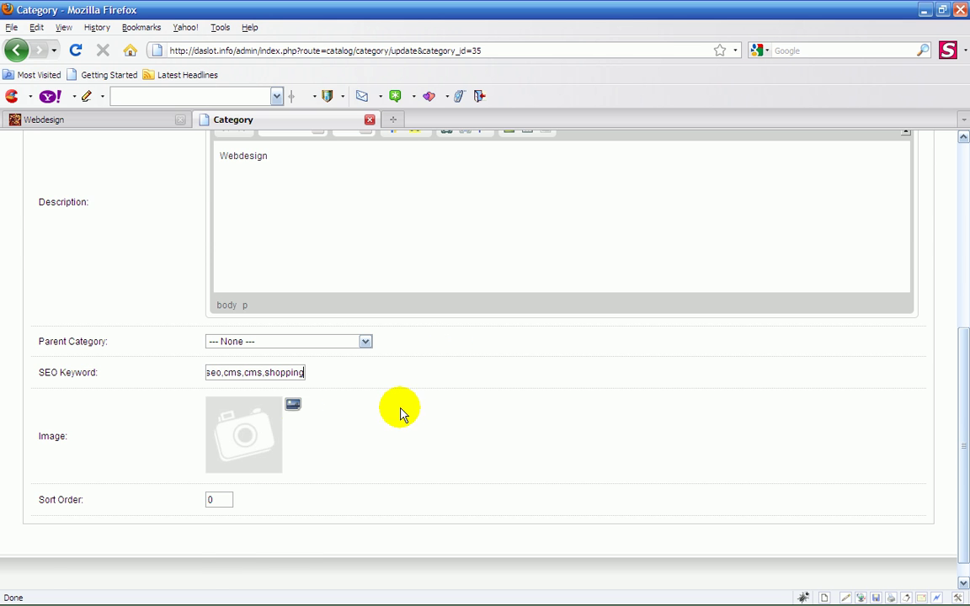
{"action": "scroll", "coordinate": [419, 404], "scroll_direction": "up", "scroll_amount": 3}
{"action": "scroll", "coordinate": [419, 402], "scroll_direction": "up", "scroll_amount": 4}
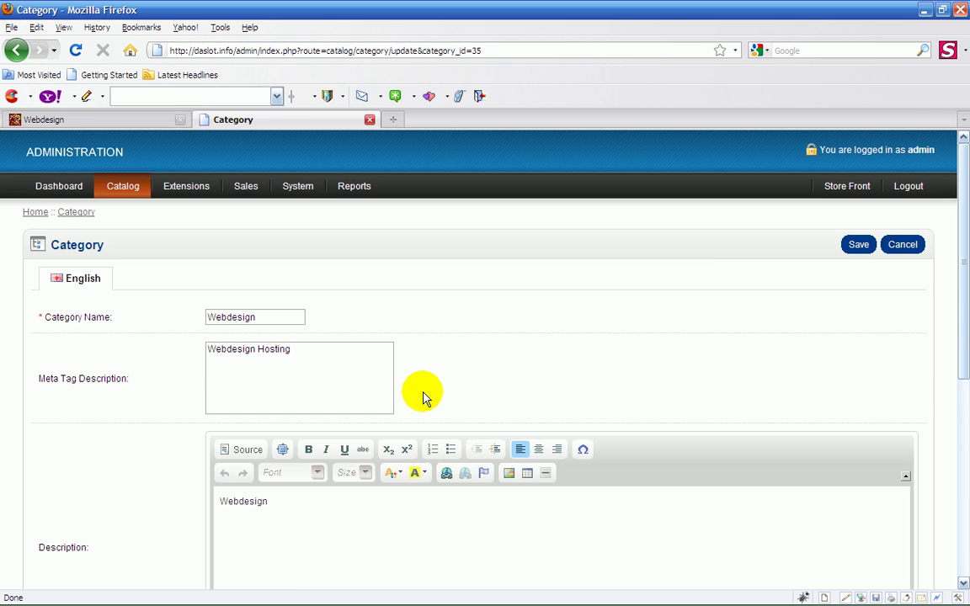
{"action": "left_click", "coordinate": [858, 246]}
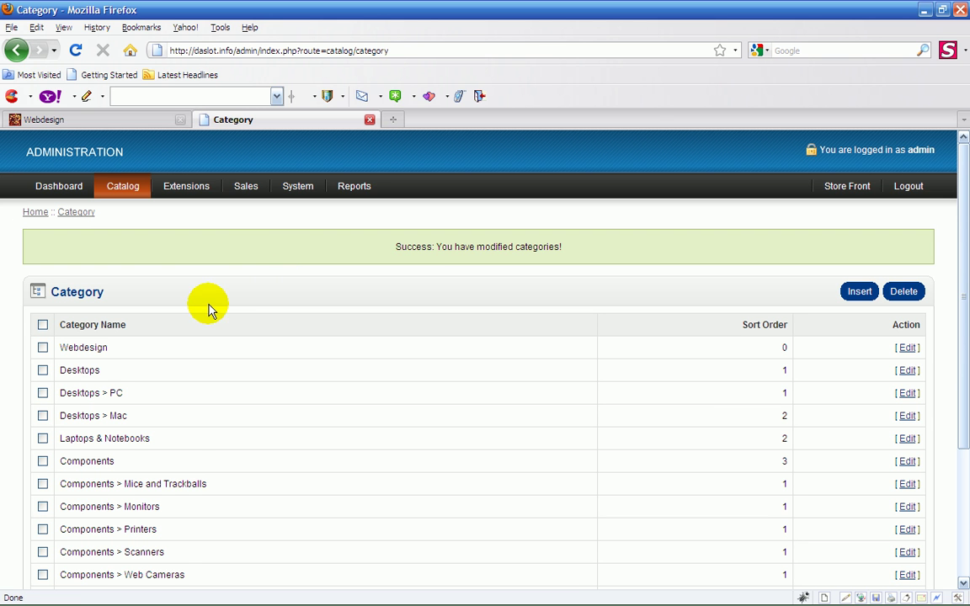
Refresh the storefront Webdesign page, then go back to the admin category list.
{"action": "left_click", "coordinate": [84, 118]}
{"action": "left_click", "coordinate": [75, 50]}
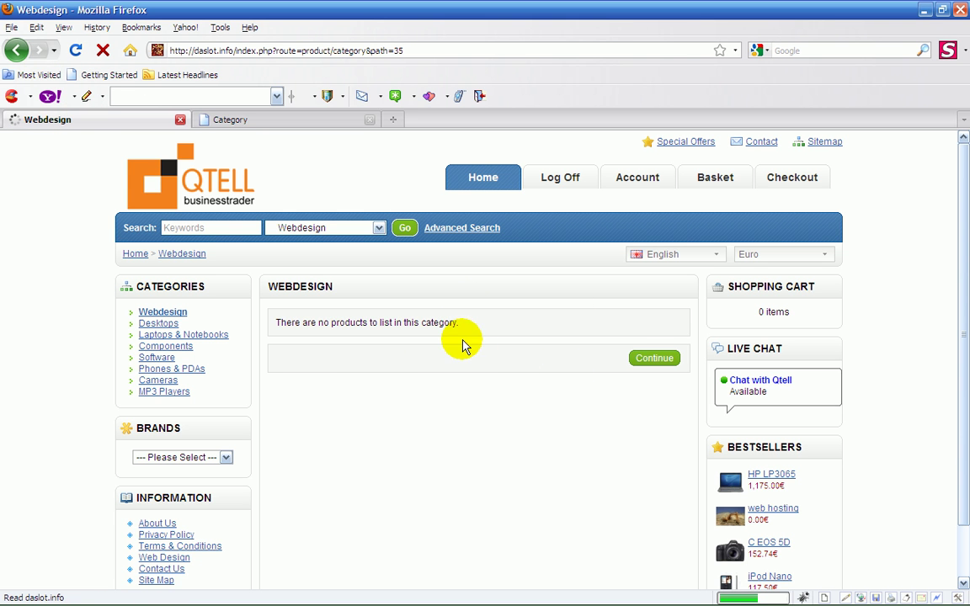
{"action": "left_click", "coordinate": [236, 120]}
{"action": "scroll", "coordinate": [353, 252], "scroll_direction": "down", "scroll_amount": 2}
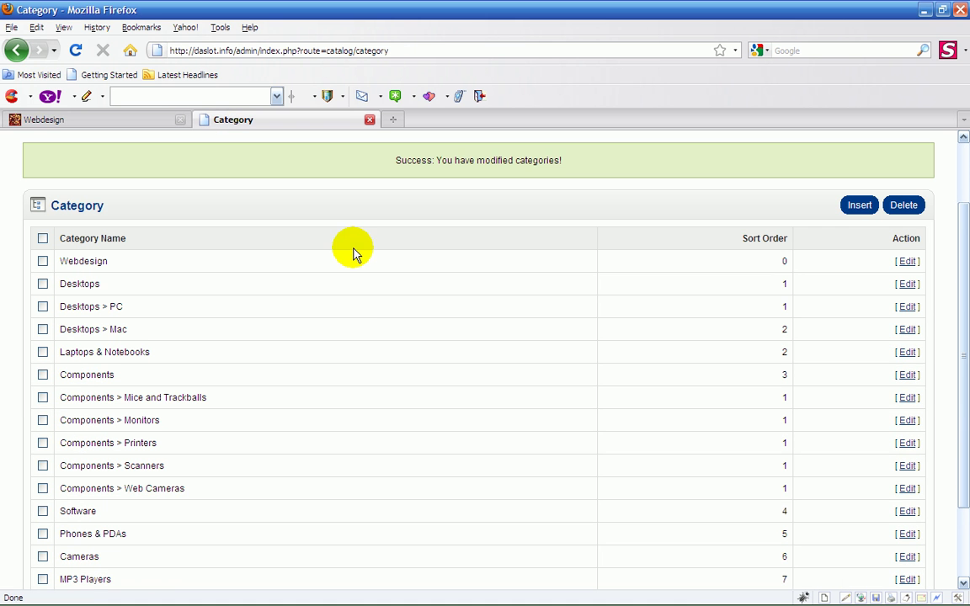
Start a new category named Shopping with 'Store' as meta tag and page description.
{"action": "left_click", "coordinate": [857, 208]}
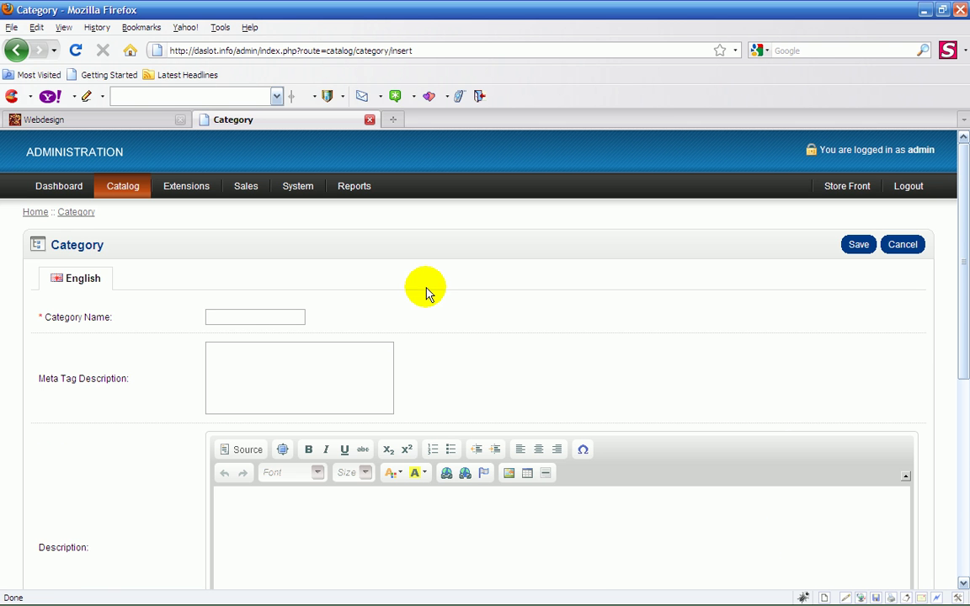
{"action": "left_click", "coordinate": [222, 317]}
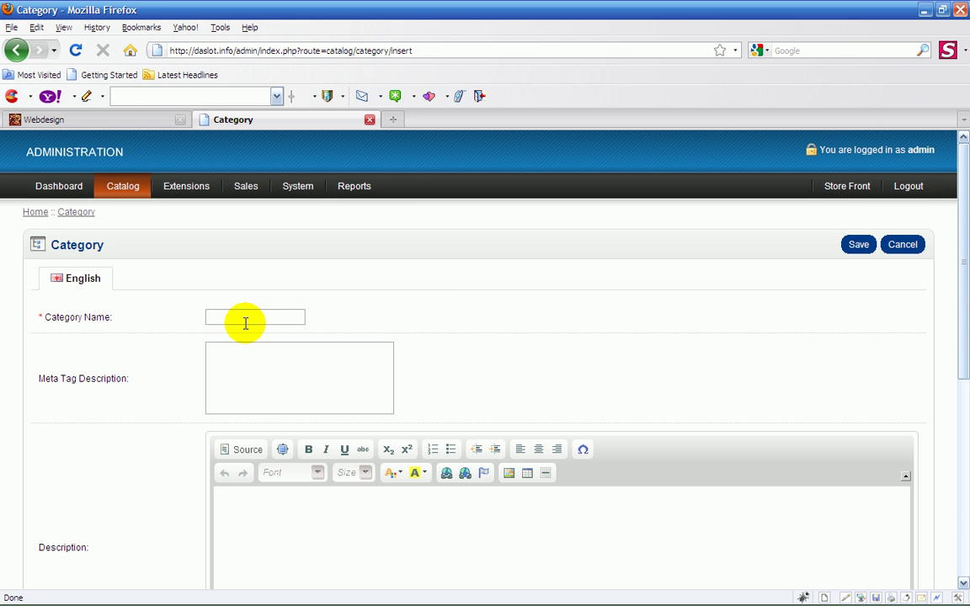
{"action": "type", "text": "Sh"}
{"action": "type", "text": "opping"}
{"action": "left_click", "coordinate": [213, 352]}
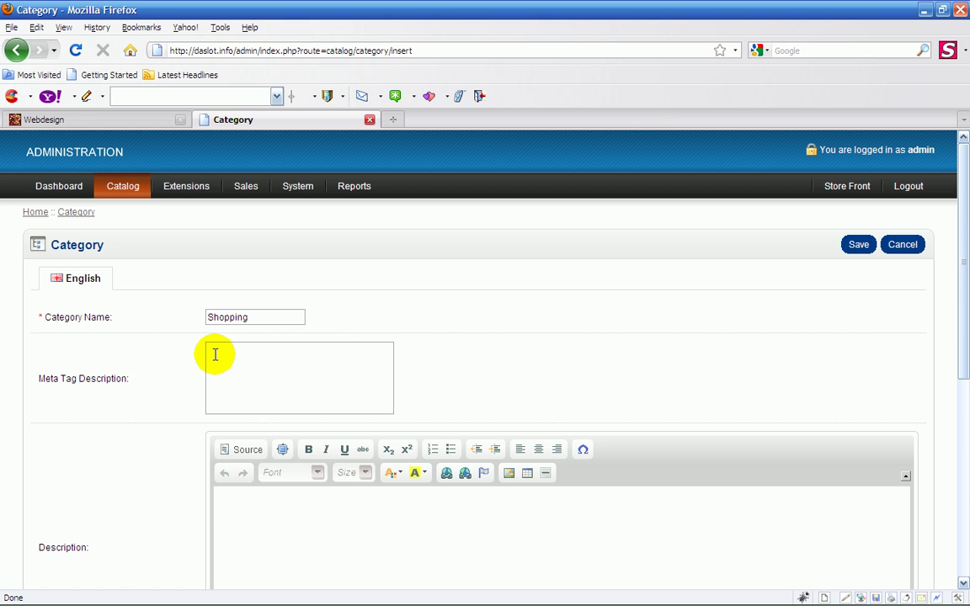
{"action": "type", "text": "Sto"}
{"action": "type", "text": "re"}
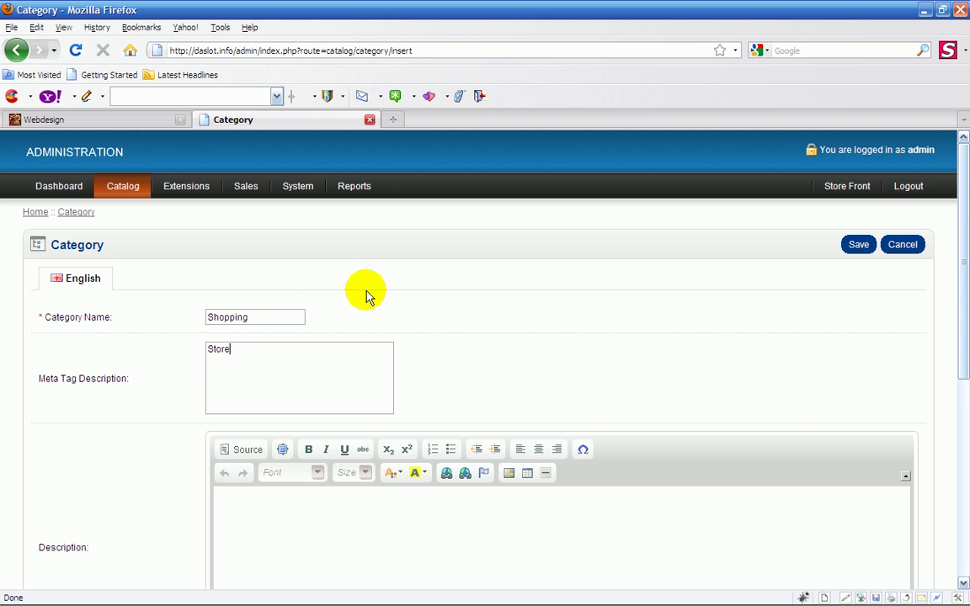
{"action": "scroll", "coordinate": [367, 299], "scroll_direction": "down", "scroll_amount": 2}
{"action": "left_click", "coordinate": [225, 425]}
{"action": "type", "text": "S"}
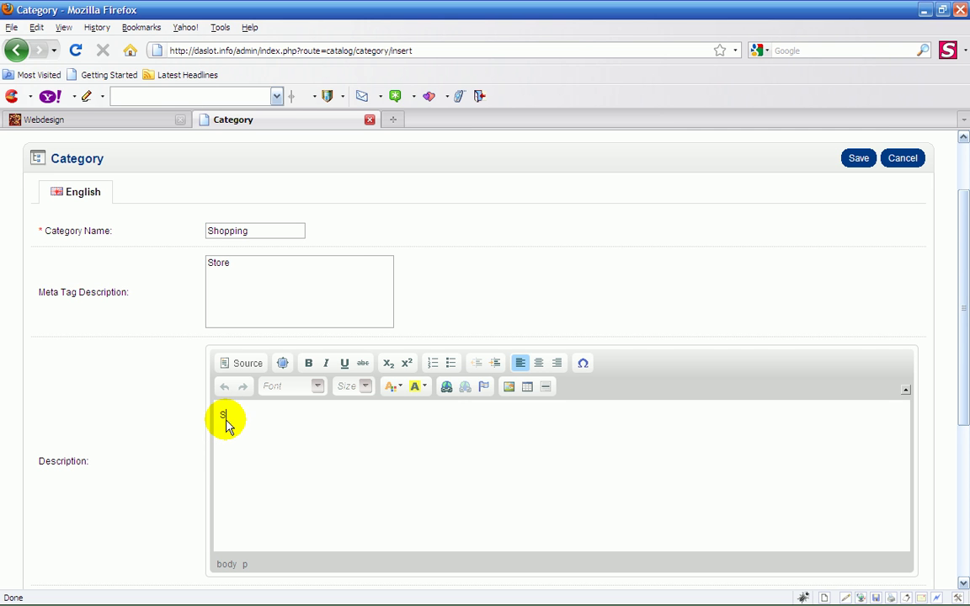
{"action": "type", "text": "tor"}
{"action": "type", "text": "e"}
Choose Webdesign as the Shopping category's parent, glancing at the storefront categories.
{"action": "scroll", "coordinate": [281, 405], "scroll_direction": "down", "scroll_amount": 3}
{"action": "scroll", "coordinate": [283, 408], "scroll_direction": "down", "scroll_amount": 2}
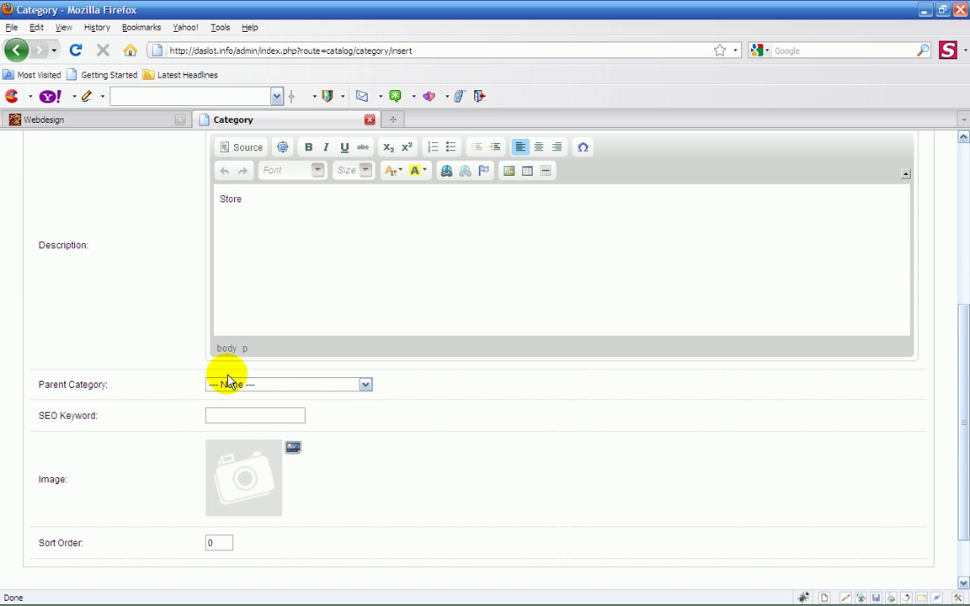
{"action": "left_click", "coordinate": [367, 384]}
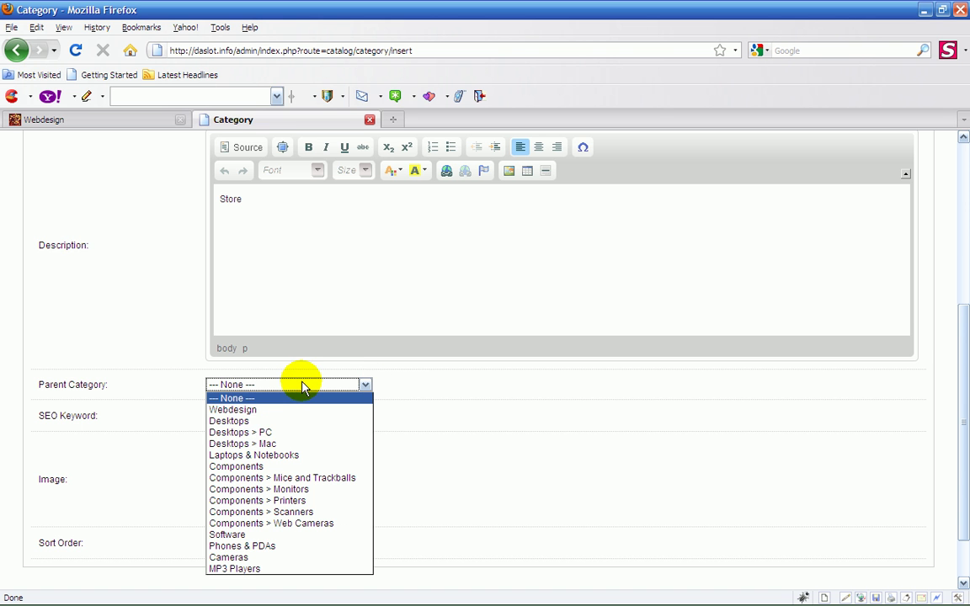
{"action": "left_click", "coordinate": [264, 410]}
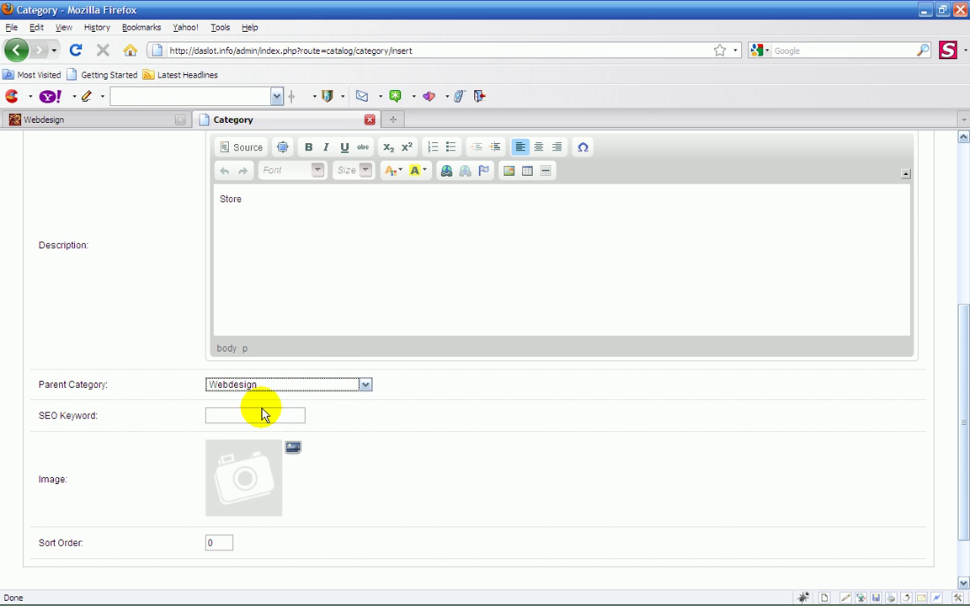
{"action": "left_click", "coordinate": [121, 125]}
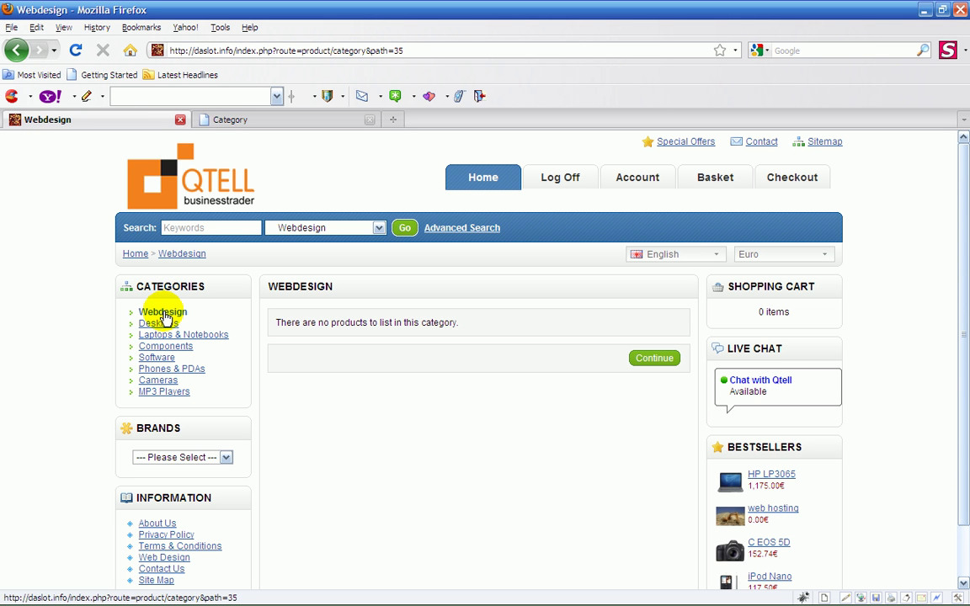
{"action": "left_click", "coordinate": [219, 121]}
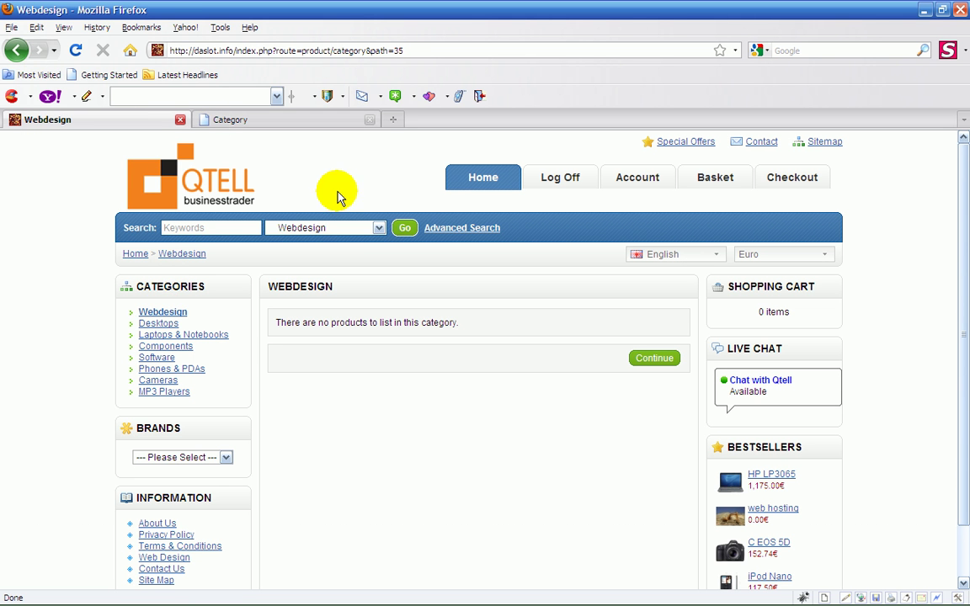
Enter 'seo' as the SEO keyword and save the Shopping category.
{"action": "scroll", "coordinate": [368, 257], "scroll_direction": "down", "scroll_amount": 2}
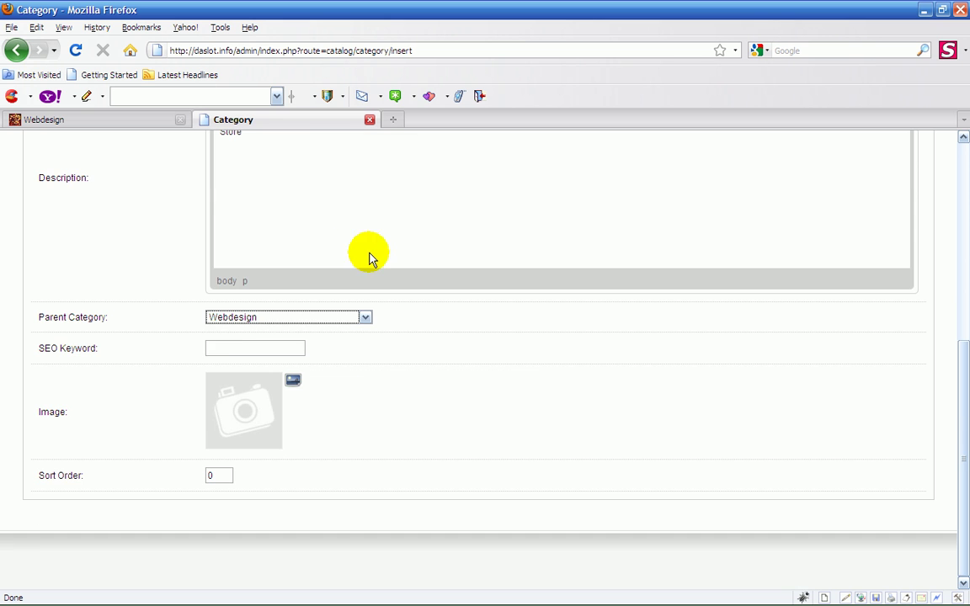
{"action": "left_click", "coordinate": [214, 346]}
{"action": "type", "text": "s"}
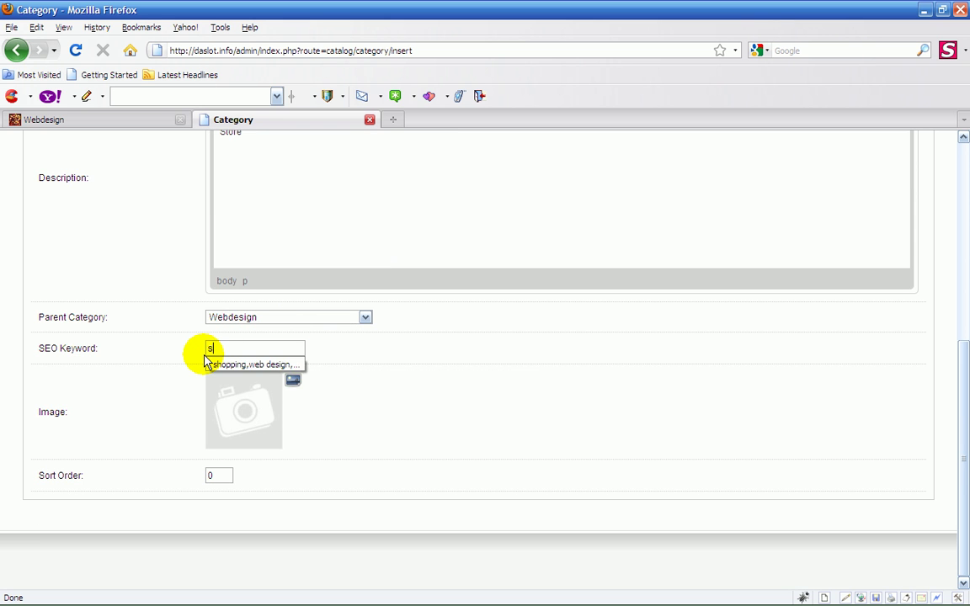
{"action": "type", "text": "eo"}
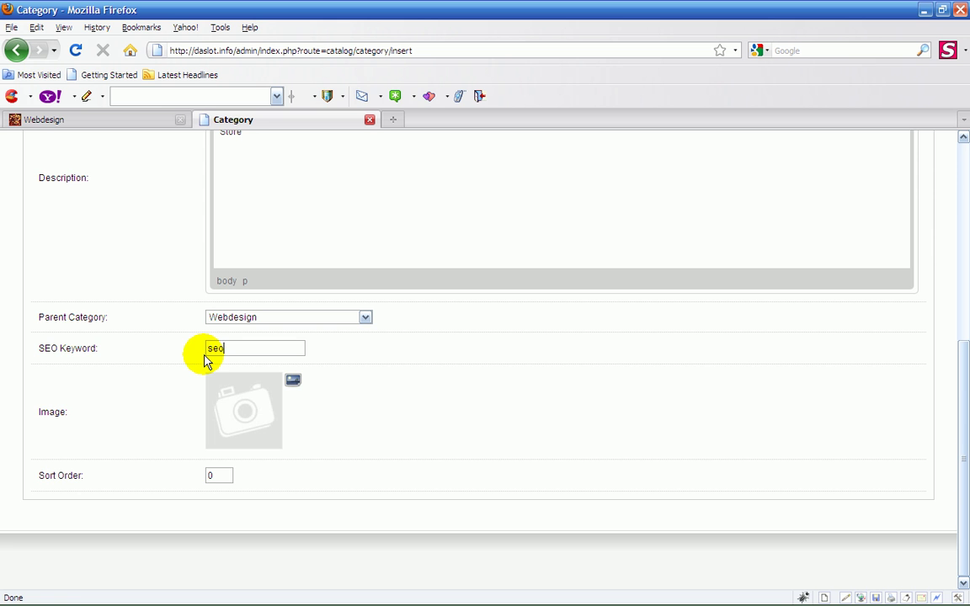
{"action": "scroll", "coordinate": [375, 403], "scroll_direction": "up", "scroll_amount": 3}
{"action": "scroll", "coordinate": [375, 402], "scroll_direction": "up", "scroll_amount": 4}
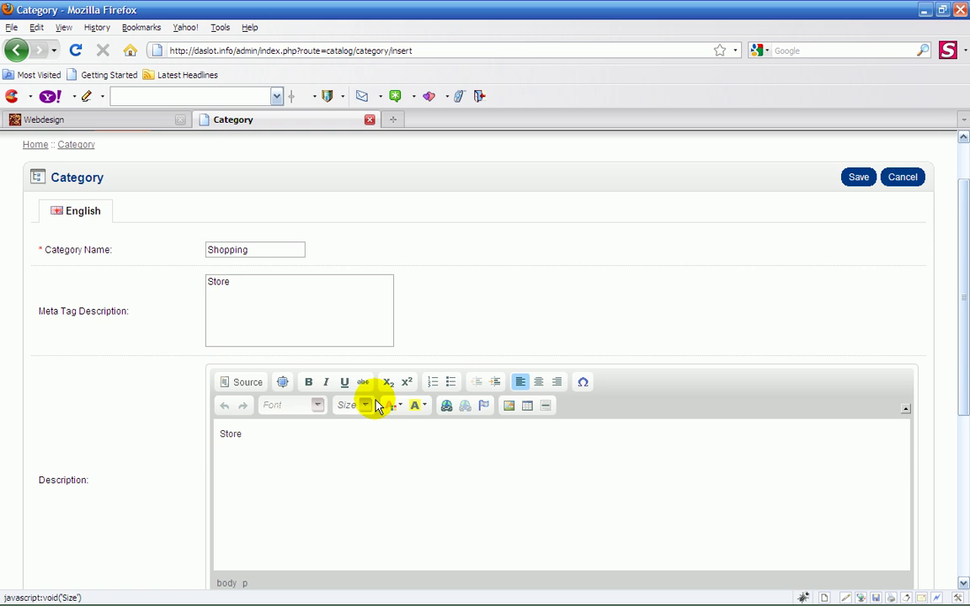
{"action": "scroll", "coordinate": [374, 403], "scroll_direction": "up", "scroll_amount": 2}
{"action": "left_click", "coordinate": [858, 244]}
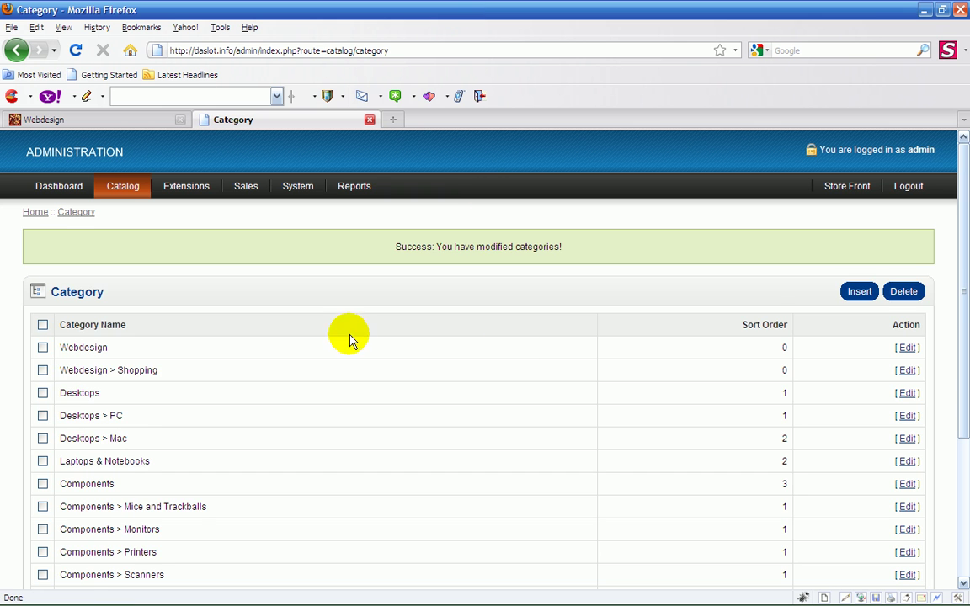
Reload the storefront Webdesign page so Shopping appears as its subcategory.
{"action": "scroll", "coordinate": [140, 392], "scroll_direction": "down", "scroll_amount": 1}
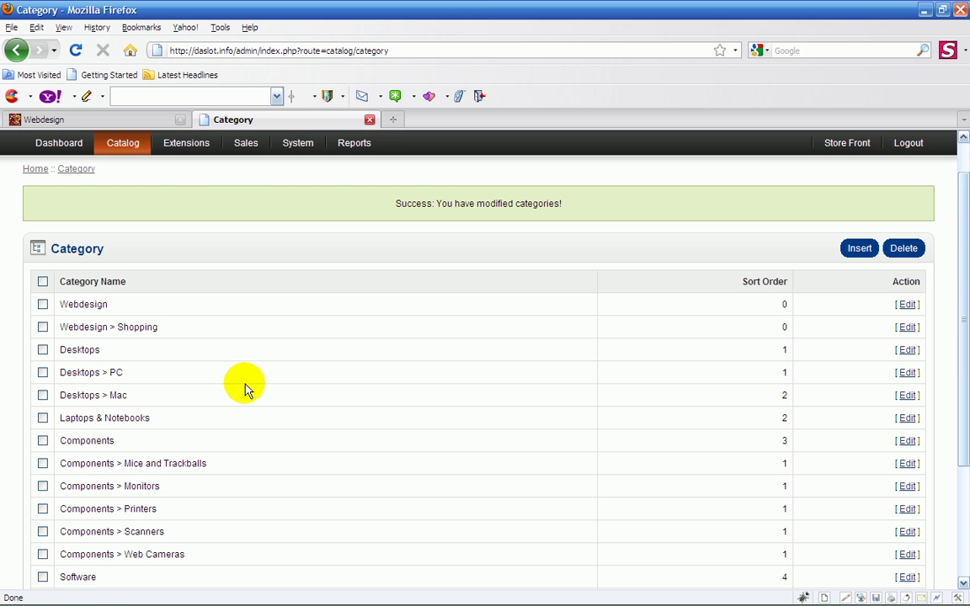
{"action": "scroll", "coordinate": [194, 387], "scroll_direction": "up", "scroll_amount": 1}
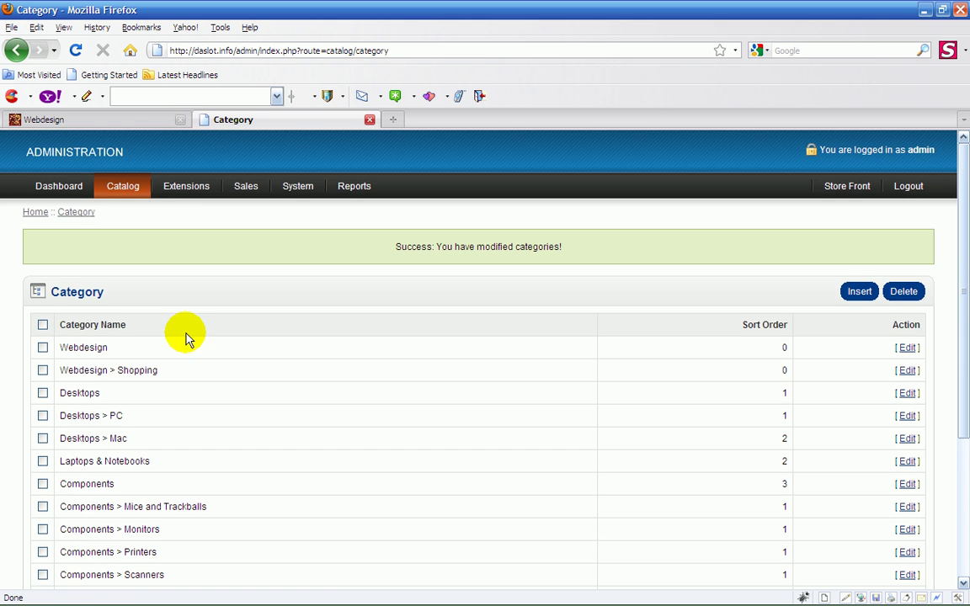
{"action": "left_click", "coordinate": [118, 119]}
{"action": "left_click", "coordinate": [75, 51]}
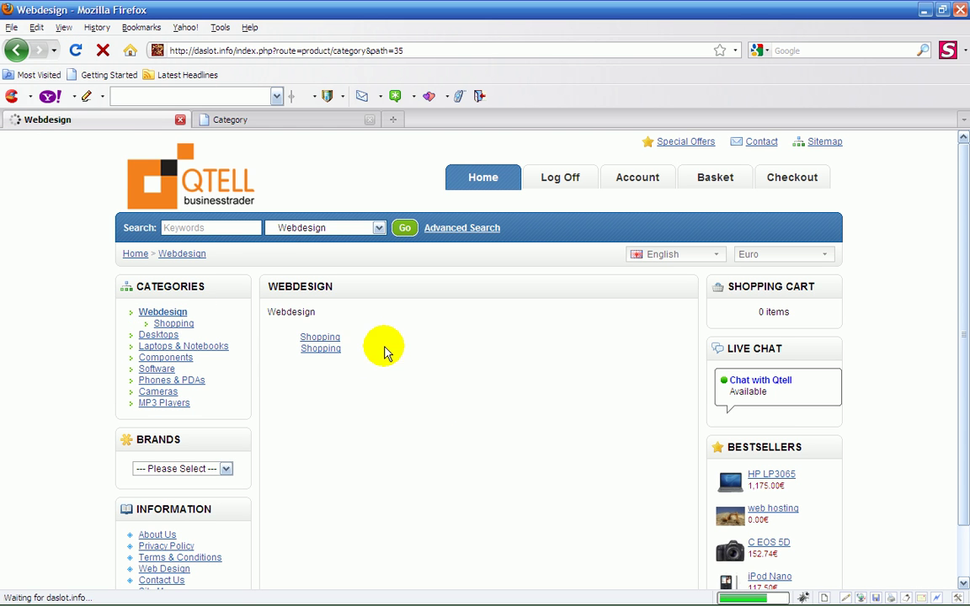
Browse from the store home page through Webdesign into the empty Shopping subcategory.
{"action": "left_click", "coordinate": [134, 252]}
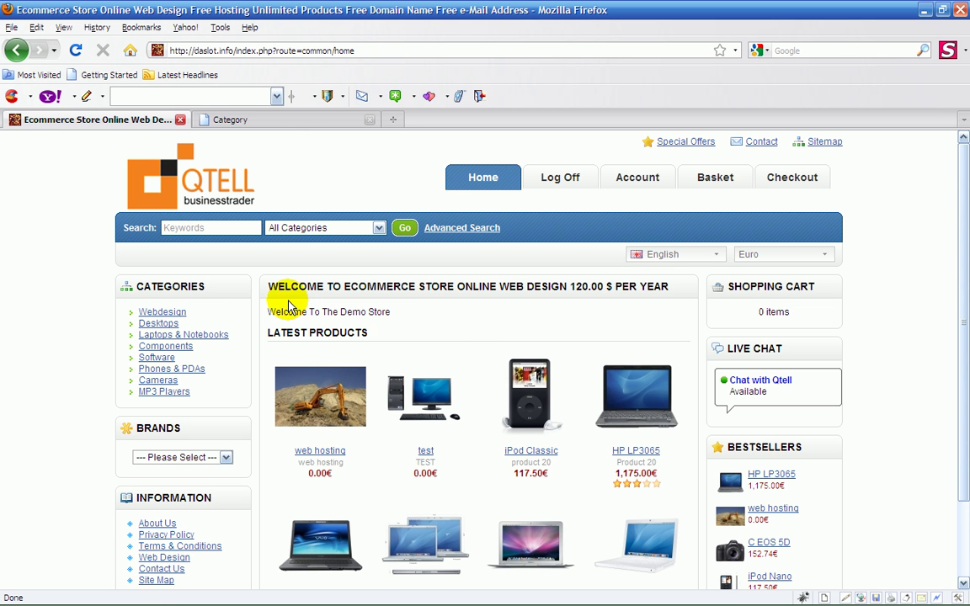
{"action": "left_click", "coordinate": [168, 317]}
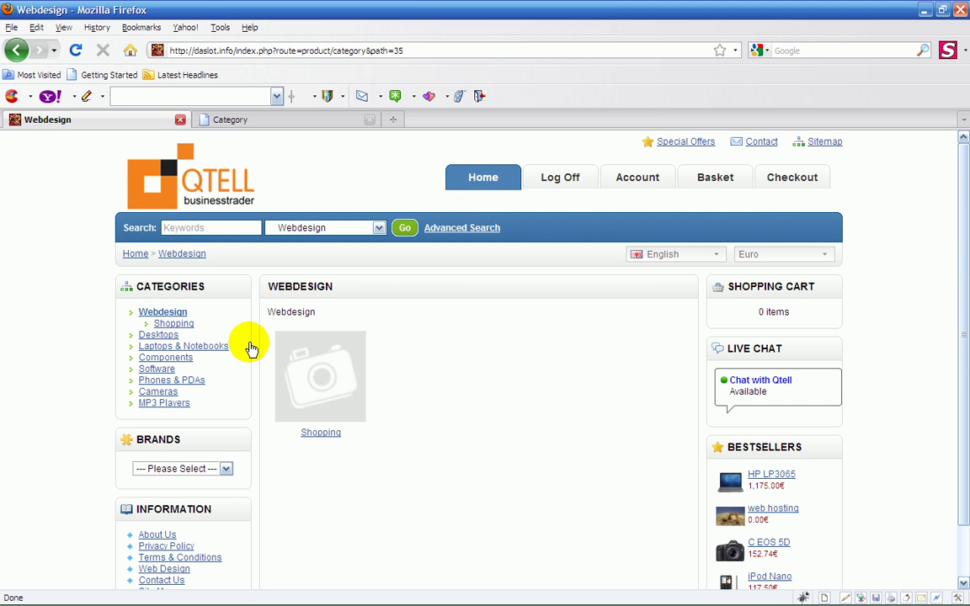
{"action": "left_click", "coordinate": [179, 324]}
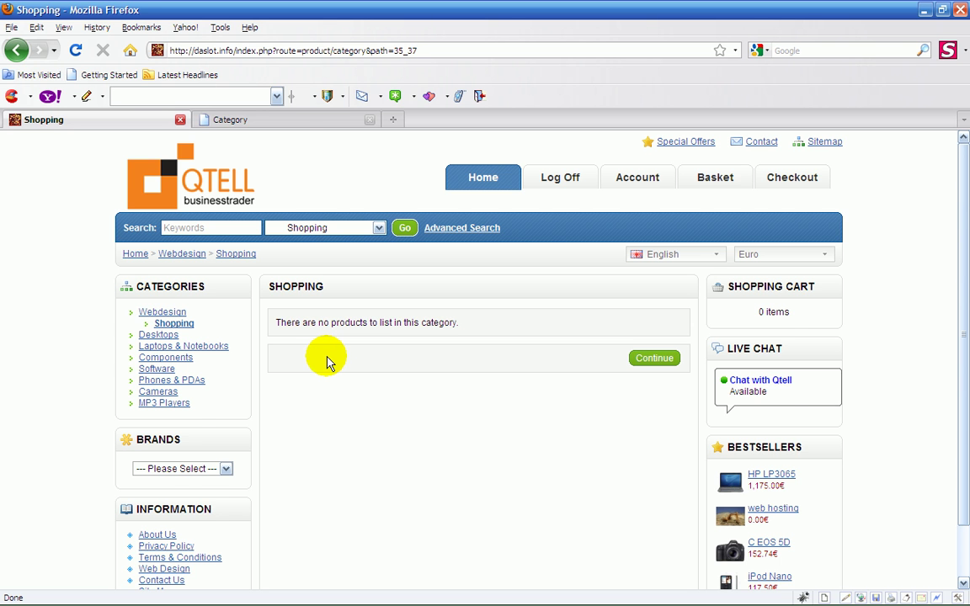
Scroll through the admin category list's sort orders, then return to the storefront Shopping page.
{"action": "left_click", "coordinate": [295, 120]}
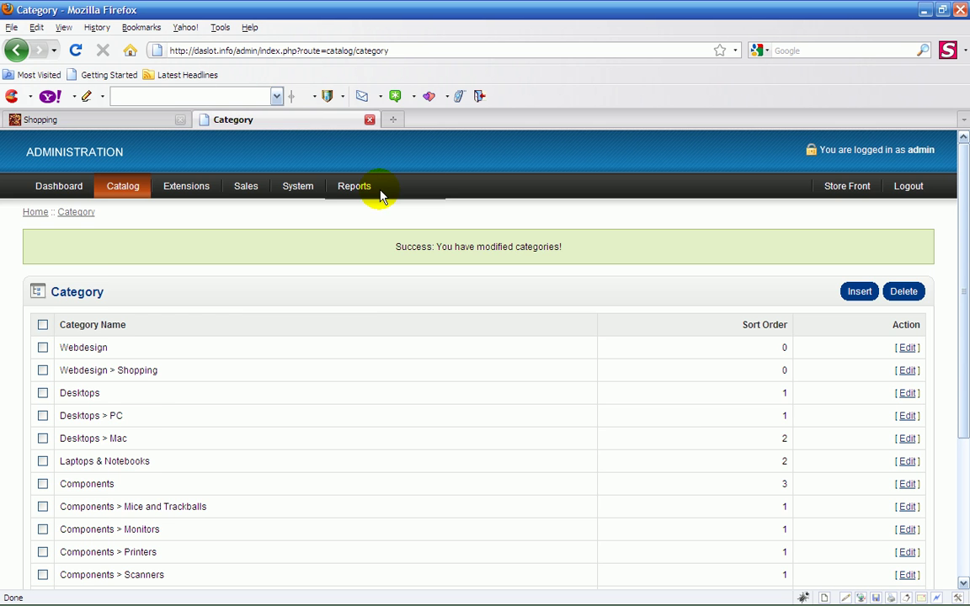
{"action": "scroll", "coordinate": [402, 346], "scroll_direction": "down", "scroll_amount": 2}
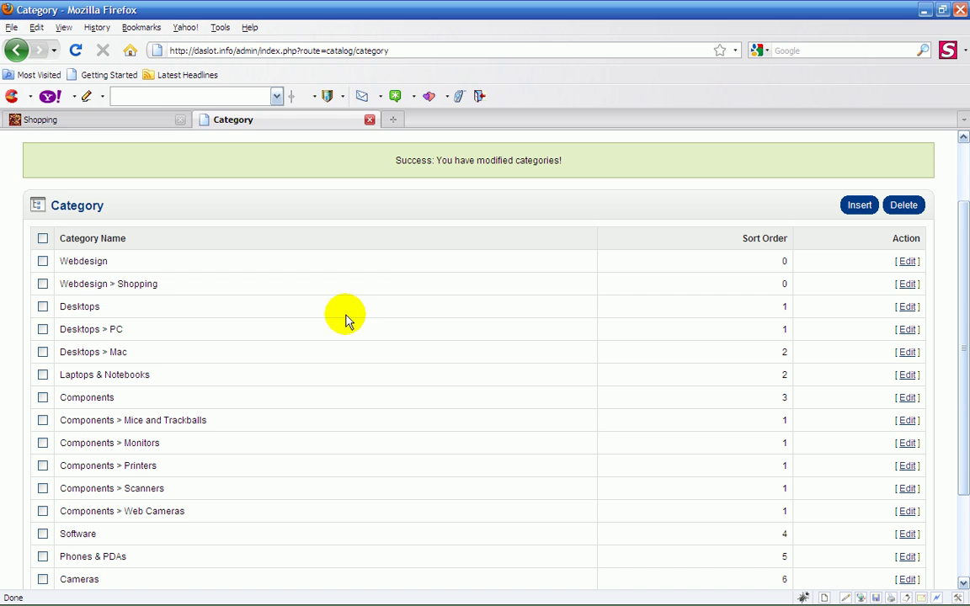
{"action": "scroll", "coordinate": [329, 314], "scroll_direction": "up", "scroll_amount": 2}
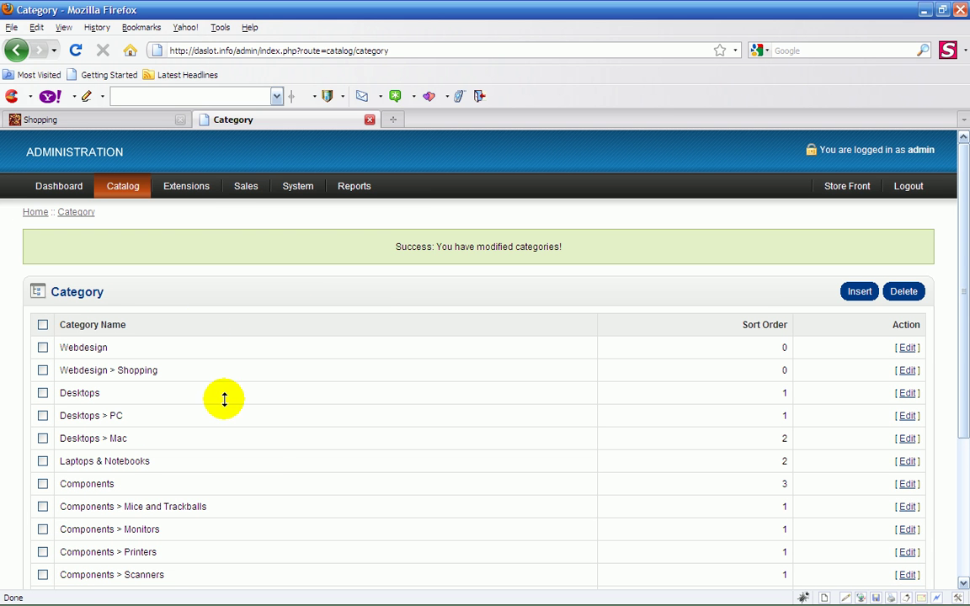
{"action": "scroll", "coordinate": [278, 431], "scroll_direction": "down", "scroll_amount": 1}
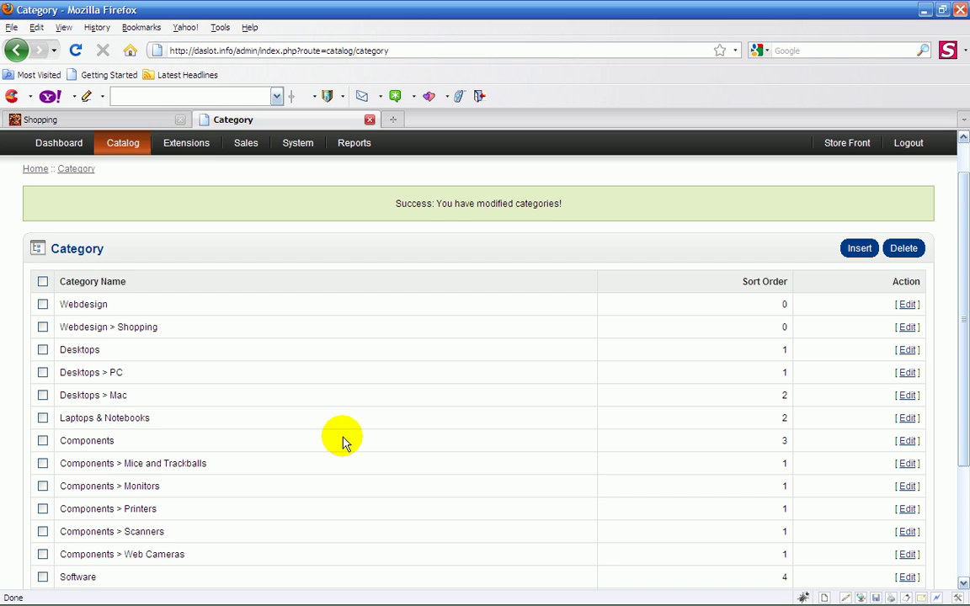
{"action": "scroll", "coordinate": [343, 439], "scroll_direction": "down", "scroll_amount": 1}
{"action": "scroll", "coordinate": [343, 440], "scroll_direction": "down", "scroll_amount": 1}
{"action": "scroll", "coordinate": [344, 440], "scroll_direction": "up", "scroll_amount": 2}
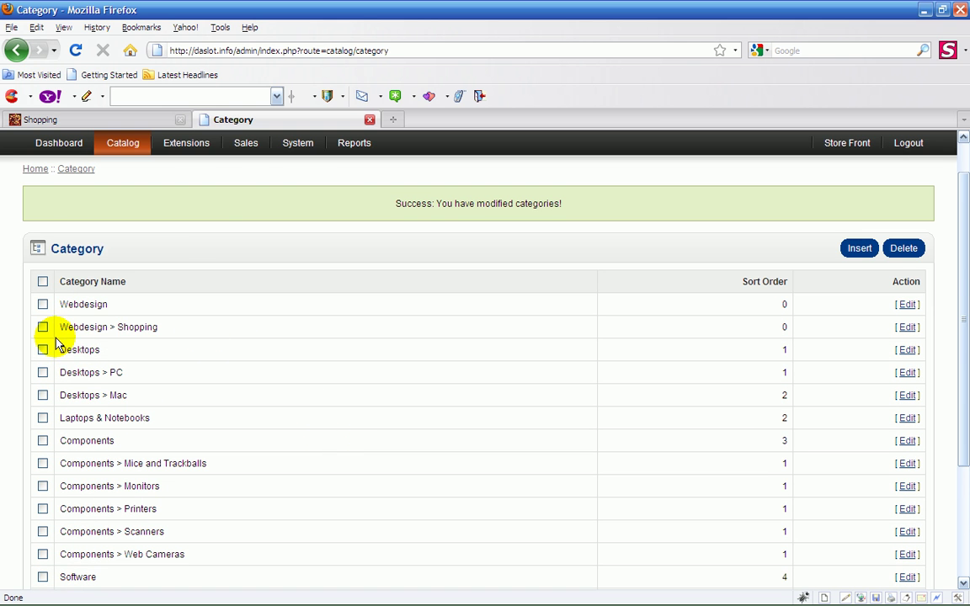
{"action": "scroll", "coordinate": [124, 341], "scroll_direction": "down", "scroll_amount": 3}
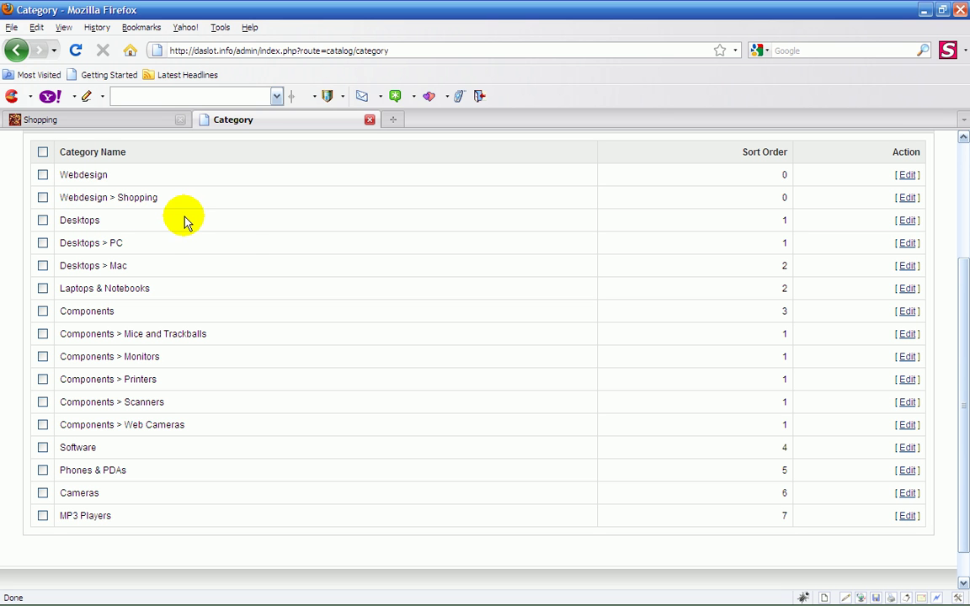
{"action": "scroll", "coordinate": [238, 249], "scroll_direction": "down", "scroll_amount": 1}
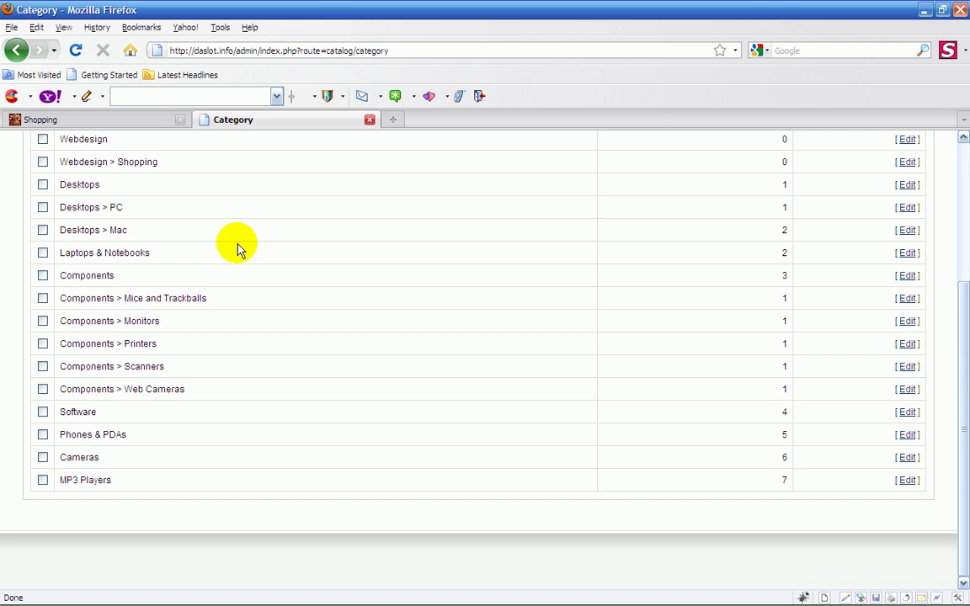
{"action": "scroll", "coordinate": [236, 249], "scroll_direction": "up", "scroll_amount": 5}
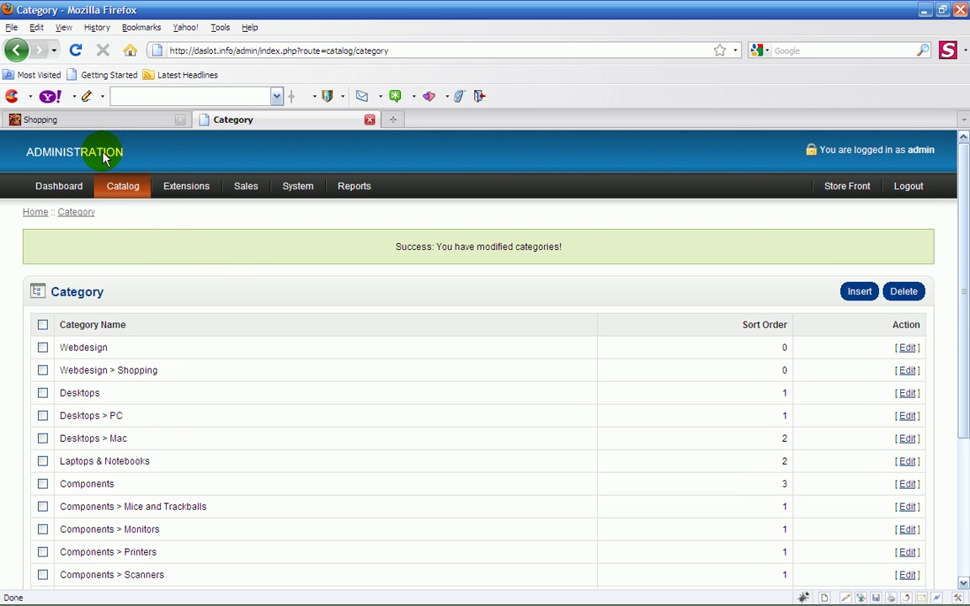
{"action": "left_click", "coordinate": [128, 120]}
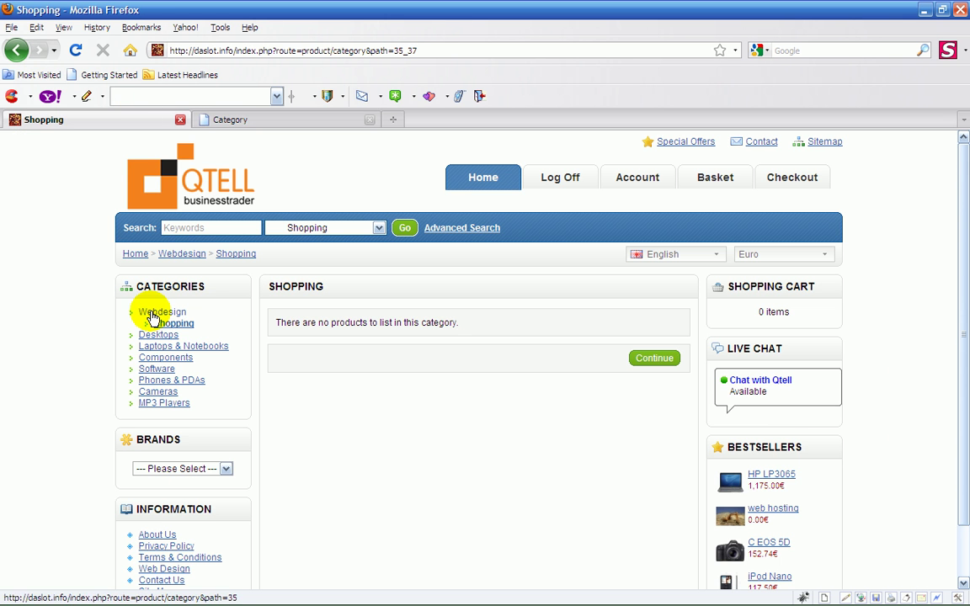
From the store home page, open the Site Map and inspect Shopping nested under Webdesign.
{"action": "left_click", "coordinate": [135, 253]}
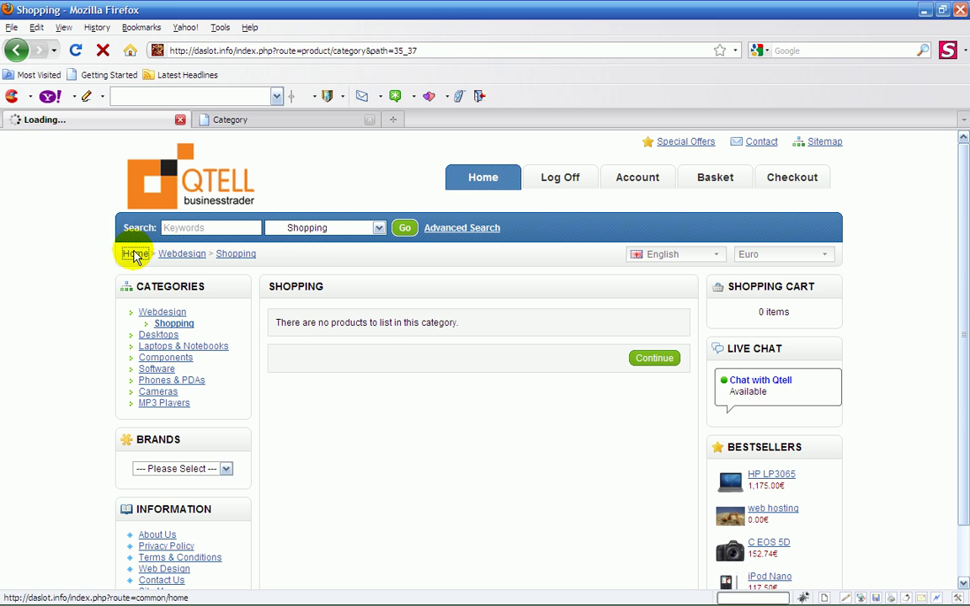
{"action": "scroll", "coordinate": [218, 320], "scroll_direction": "down", "scroll_amount": 2}
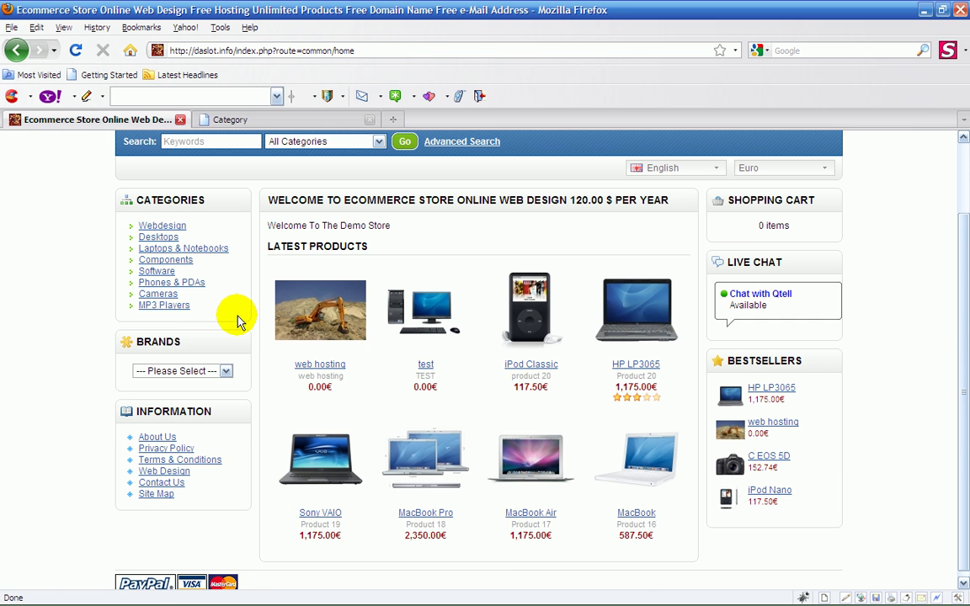
{"action": "left_click", "coordinate": [157, 487]}
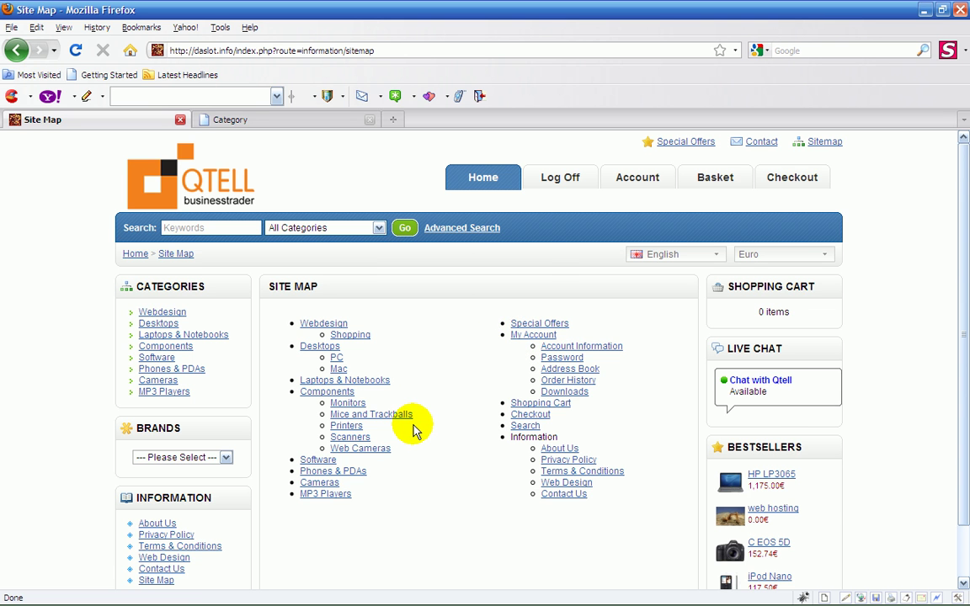
{"action": "scroll", "coordinate": [433, 325], "scroll_direction": "down", "scroll_amount": 2}
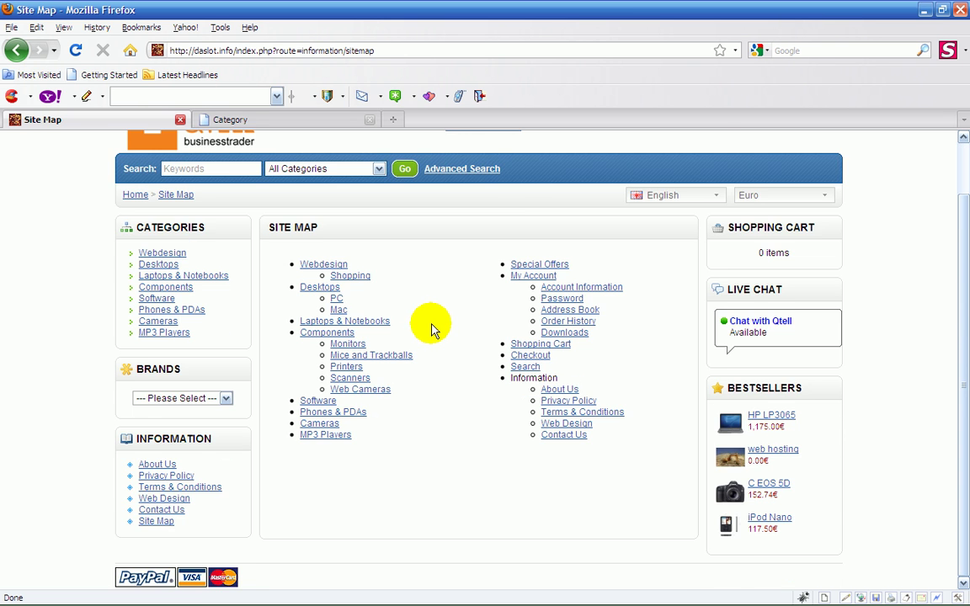
{"action": "scroll", "coordinate": [236, 221], "scroll_direction": "up", "scroll_amount": 2}
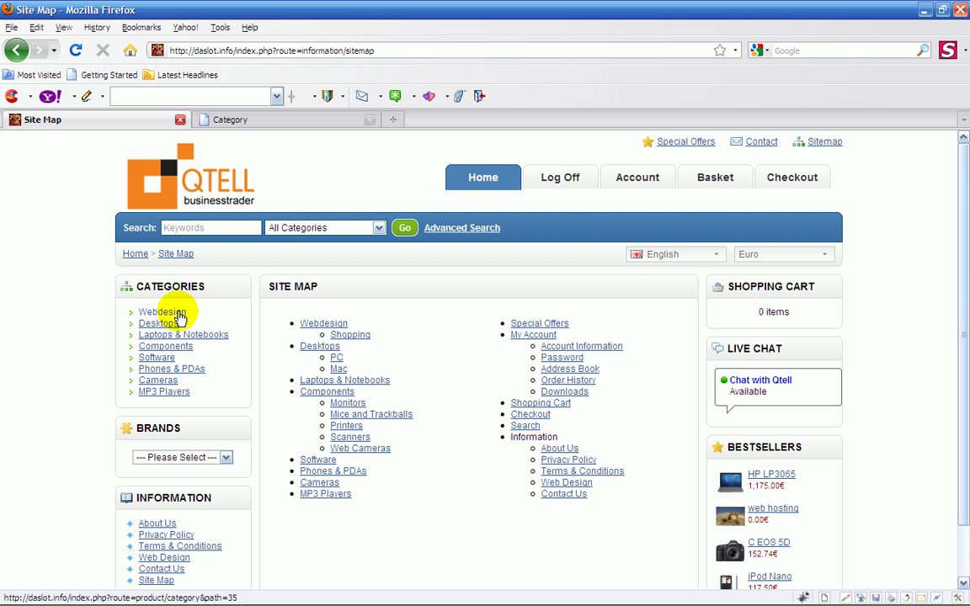
Look over the store home page and its Brands list, then return to the admin categories.
{"action": "left_click", "coordinate": [129, 259]}
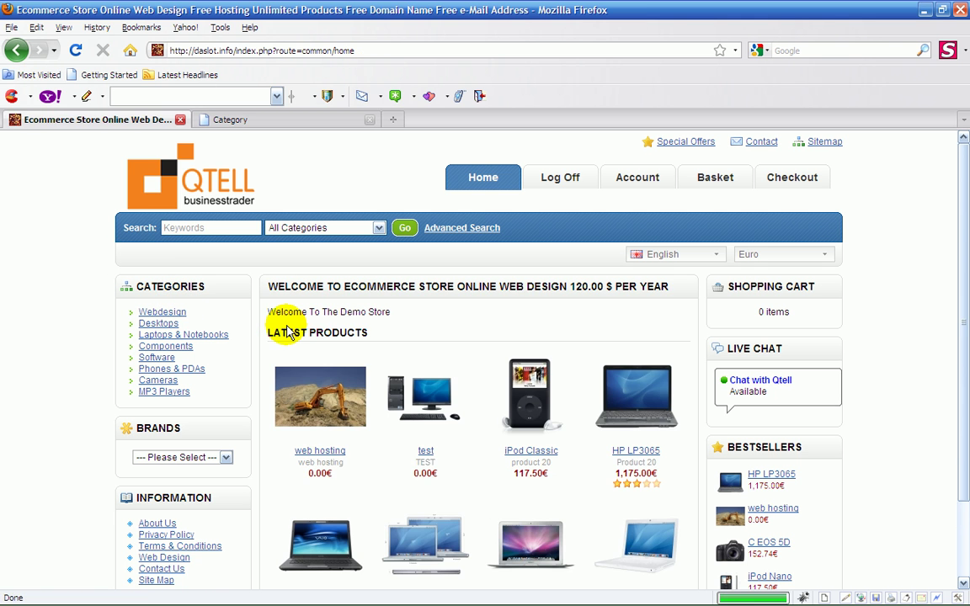
{"action": "scroll", "coordinate": [287, 330], "scroll_direction": "down", "scroll_amount": 2}
{"action": "scroll", "coordinate": [287, 324], "scroll_direction": "up", "scroll_amount": 1}
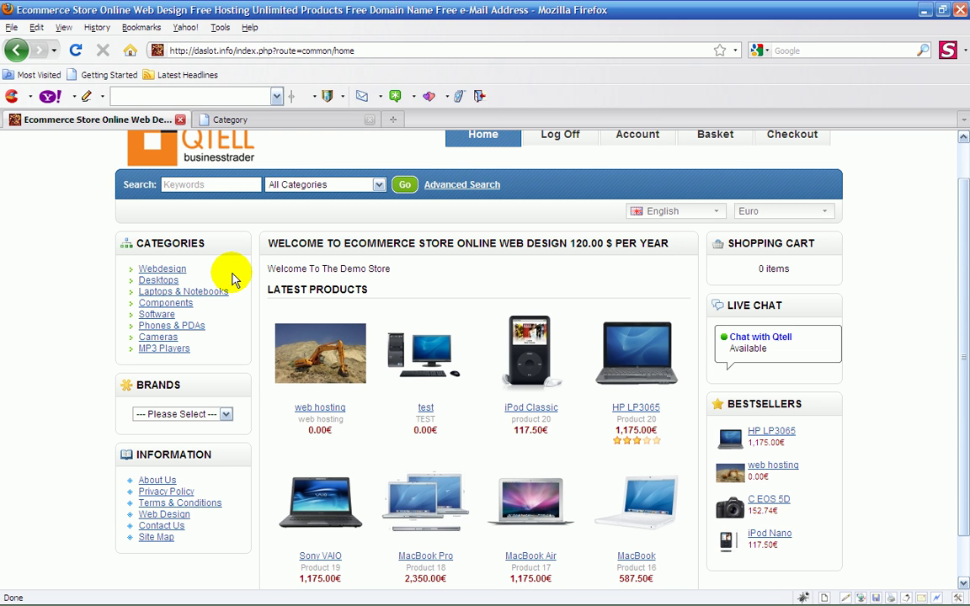
{"action": "left_click", "coordinate": [227, 415]}
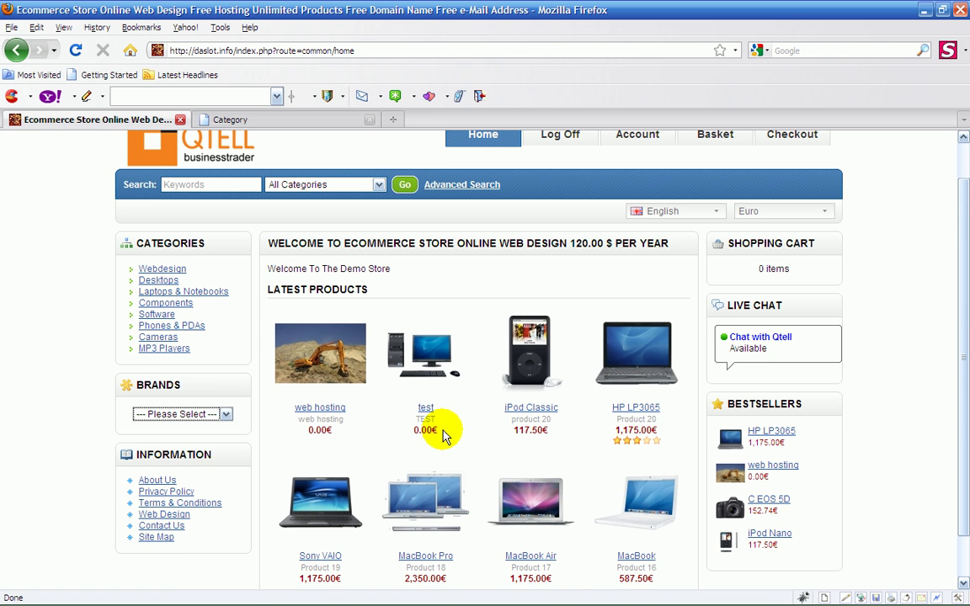
{"action": "scroll", "coordinate": [449, 383], "scroll_direction": "up", "scroll_amount": 1}
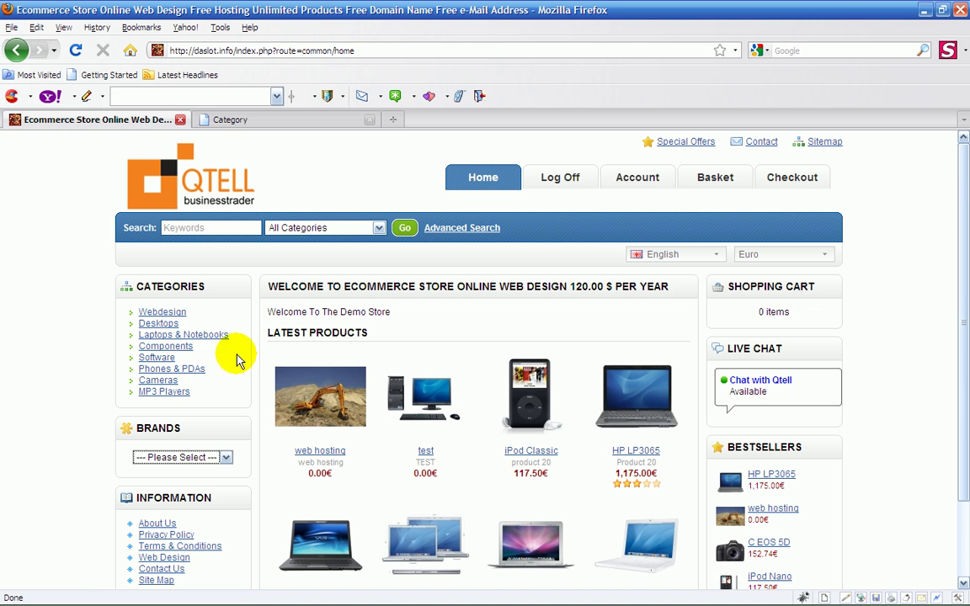
{"action": "left_click", "coordinate": [275, 123]}
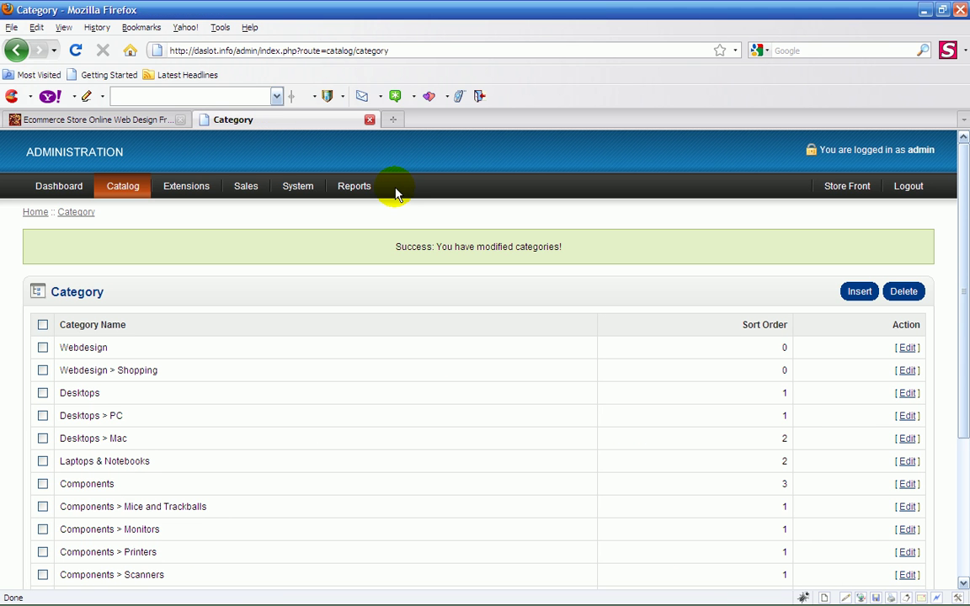
Add a new category named 'test' with meta description and description 'qqqq'.
{"action": "scroll", "coordinate": [368, 372], "scroll_direction": "down", "scroll_amount": 3}
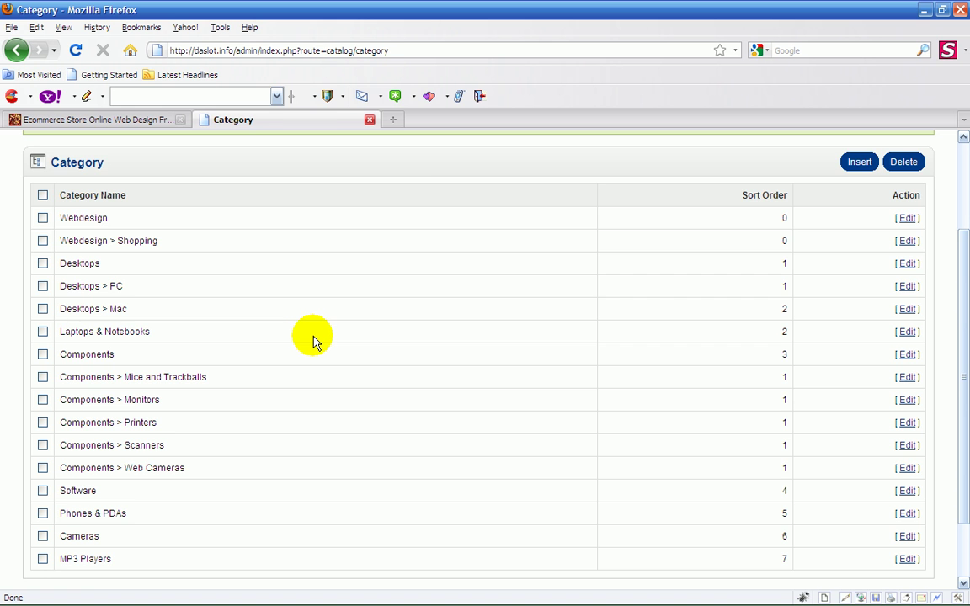
{"action": "scroll", "coordinate": [312, 341], "scroll_direction": "up", "scroll_amount": 2}
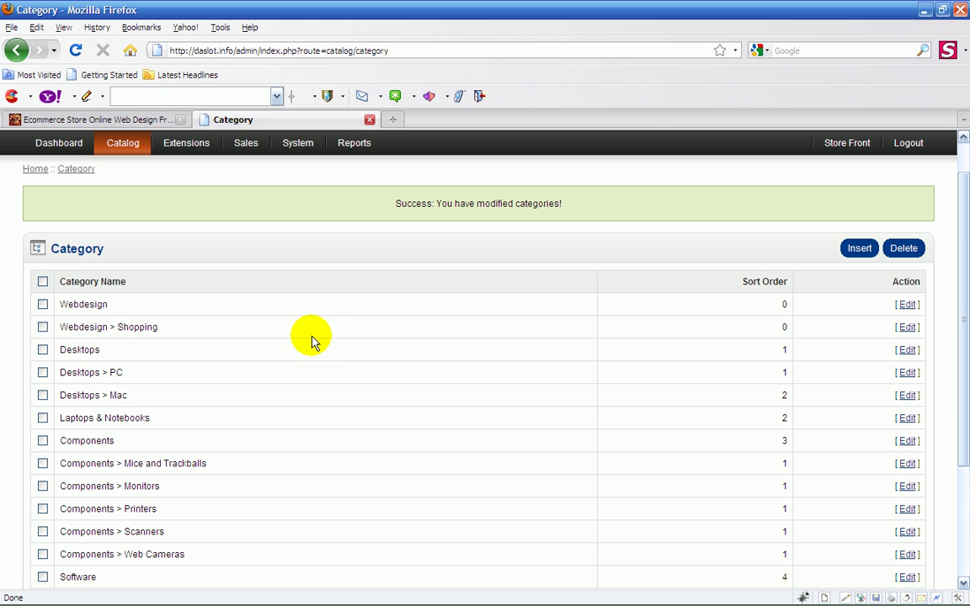
{"action": "left_click", "coordinate": [859, 250]}
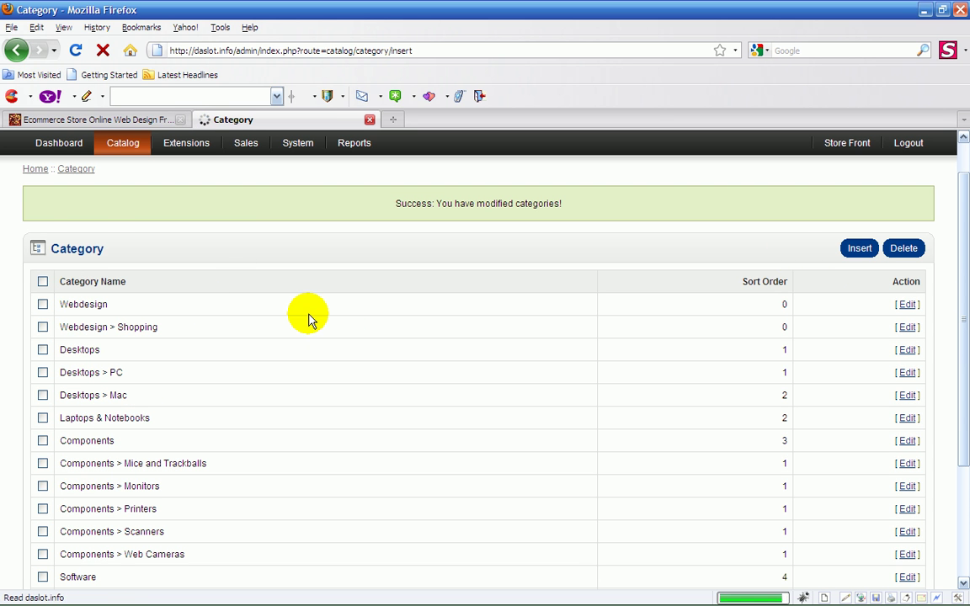
{"action": "left_click", "coordinate": [240, 315]}
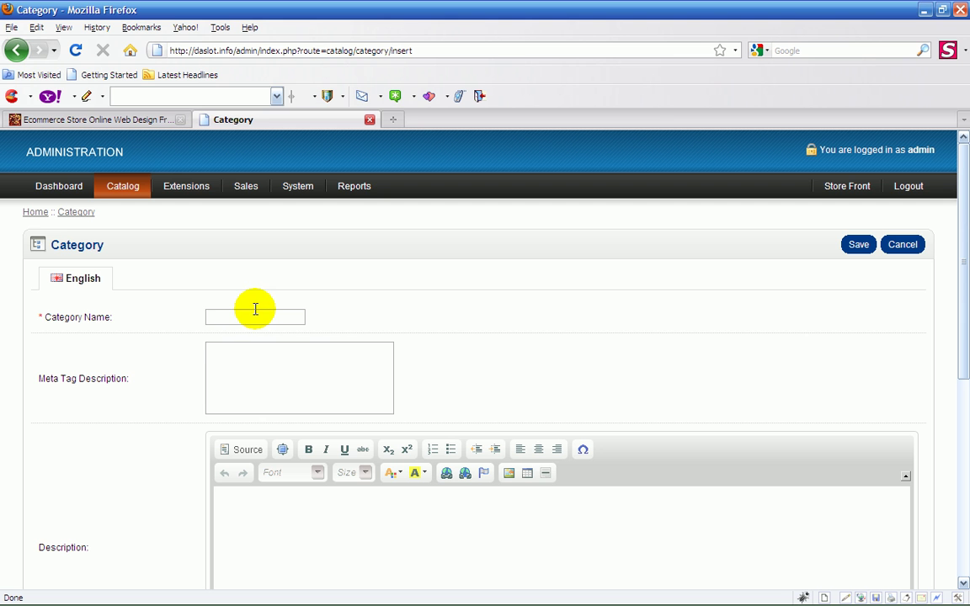
{"action": "type", "text": "test"}
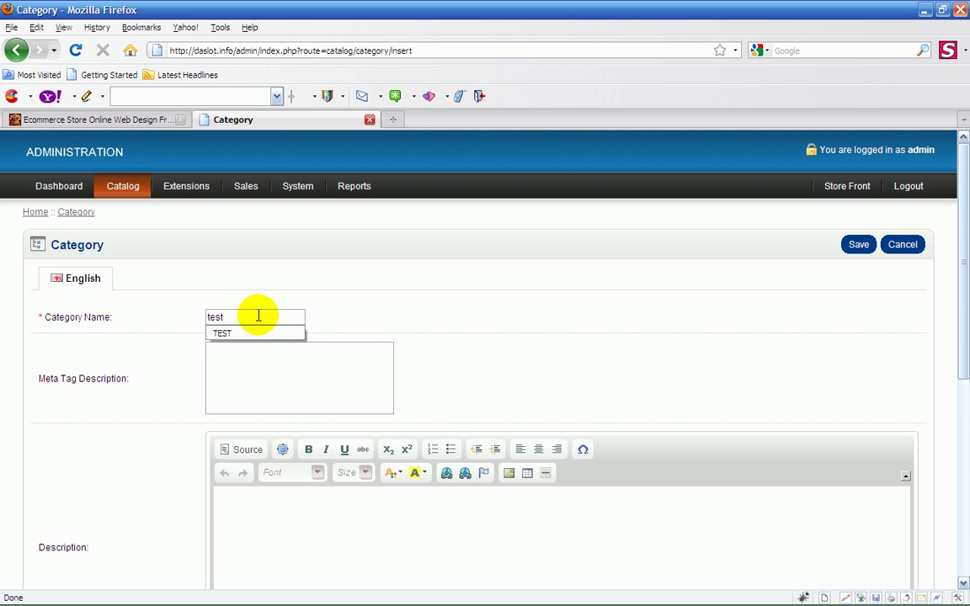
{"action": "left_click", "coordinate": [224, 349]}
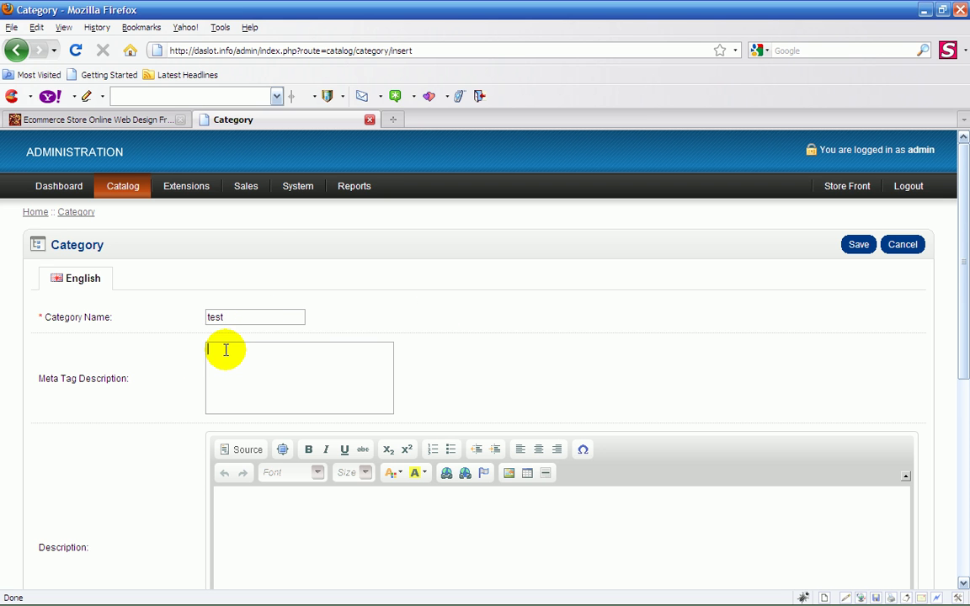
{"action": "type", "text": "qqqq"}
{"action": "scroll", "coordinate": [385, 350], "scroll_direction": "down", "scroll_amount": 4}
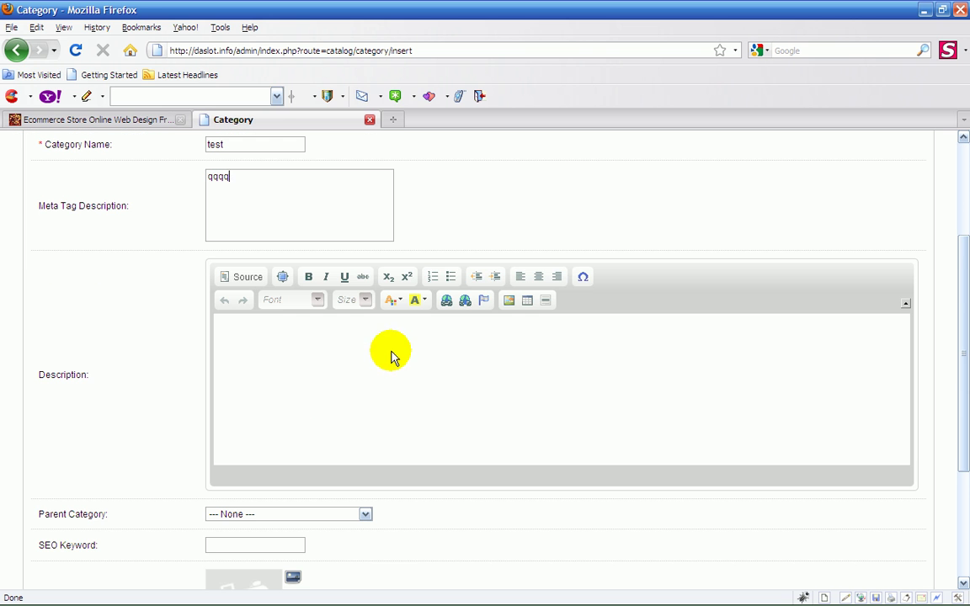
{"action": "left_click", "coordinate": [265, 341]}
{"action": "type", "text": "qqqq"}
{"action": "scroll", "coordinate": [395, 414], "scroll_direction": "down", "scroll_amount": 3}
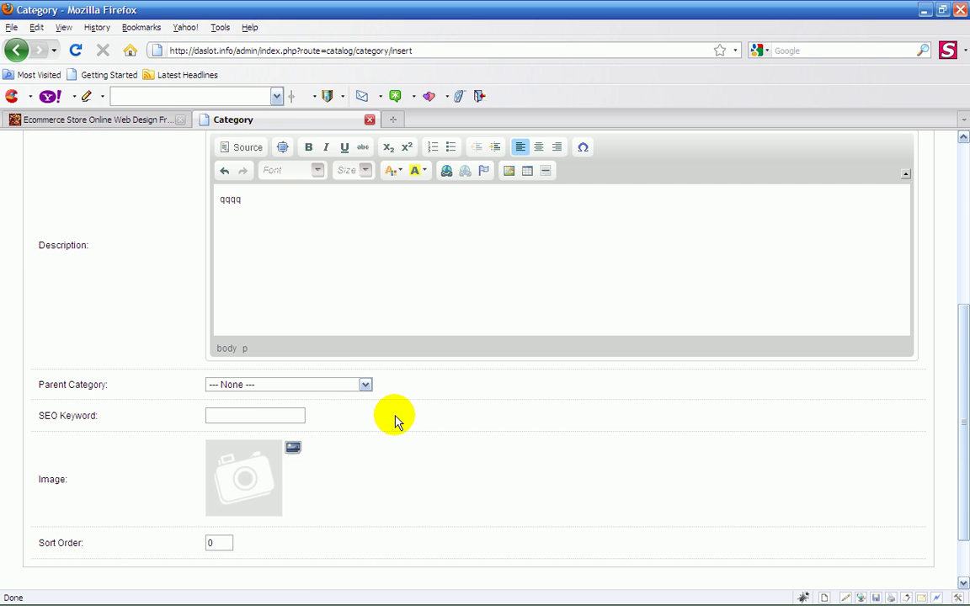
Keep parent None, set sort order 4, save, and reload the storefront to show test.
{"action": "left_click", "coordinate": [364, 386]}
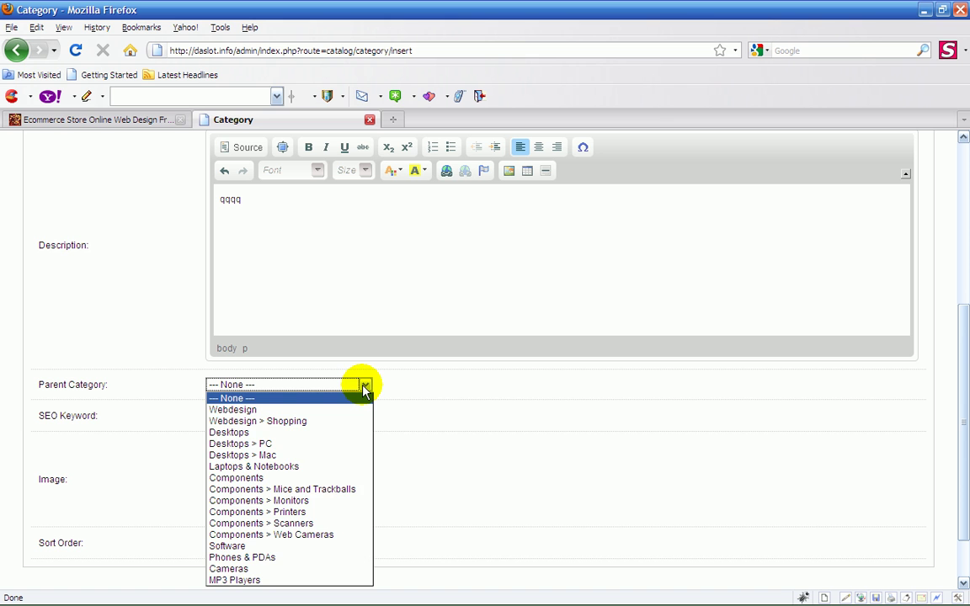
{"action": "left_click", "coordinate": [365, 386]}
{"action": "left_click", "coordinate": [218, 541]}
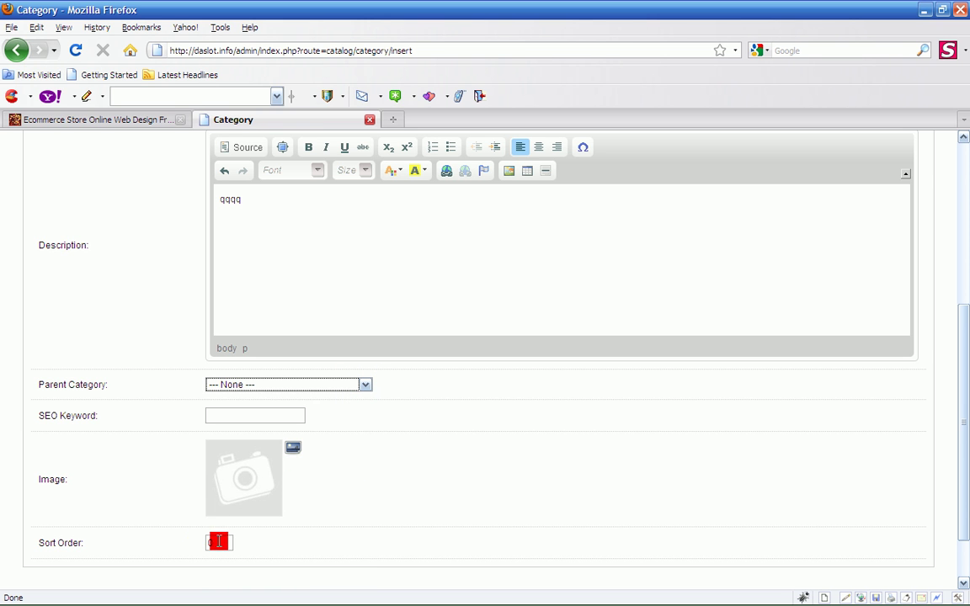
{"action": "key", "text": "BackSpace"}
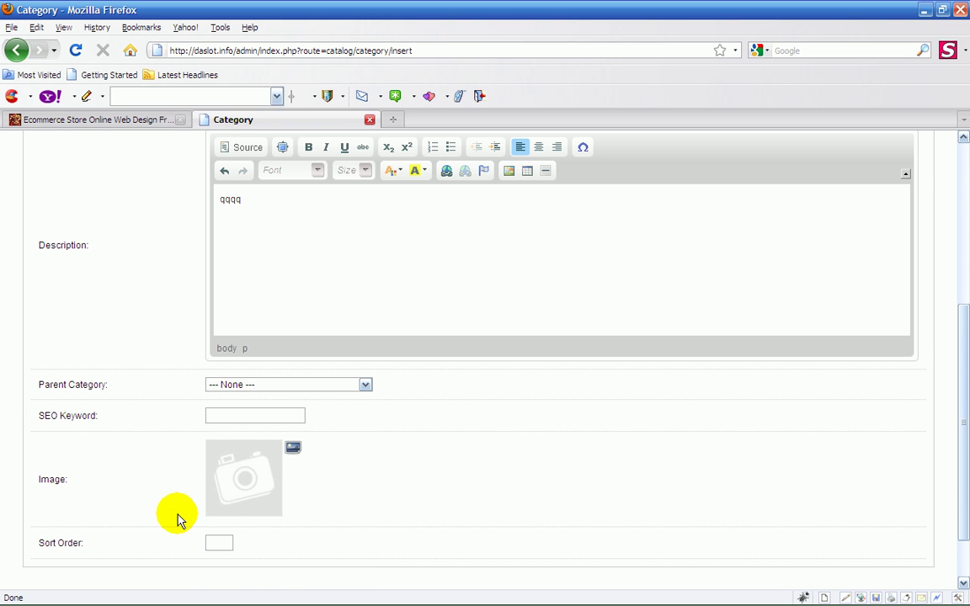
{"action": "type", "text": "4"}
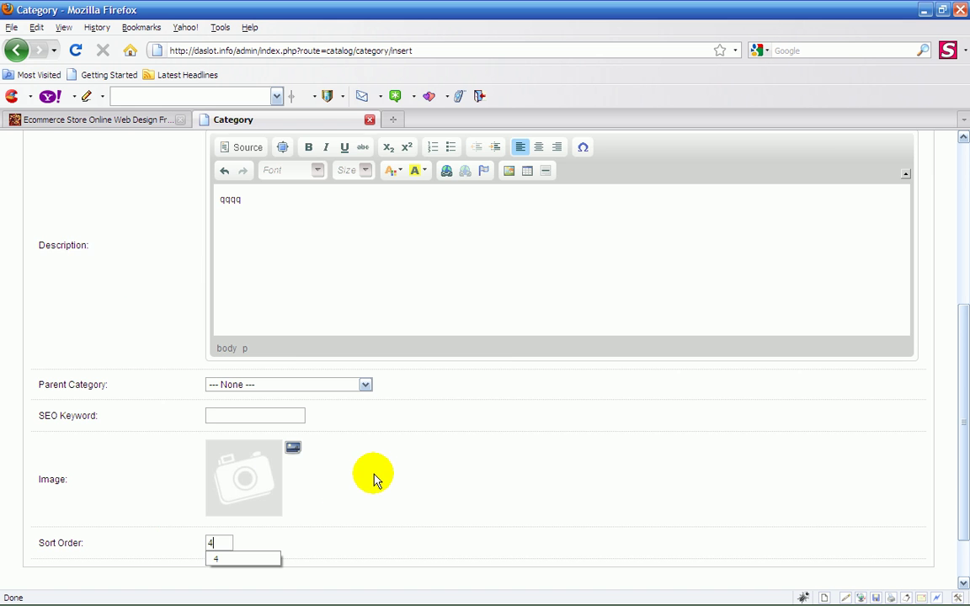
{"action": "scroll", "coordinate": [374, 479], "scroll_direction": "up", "scroll_amount": 5}
{"action": "left_click", "coordinate": [858, 158]}
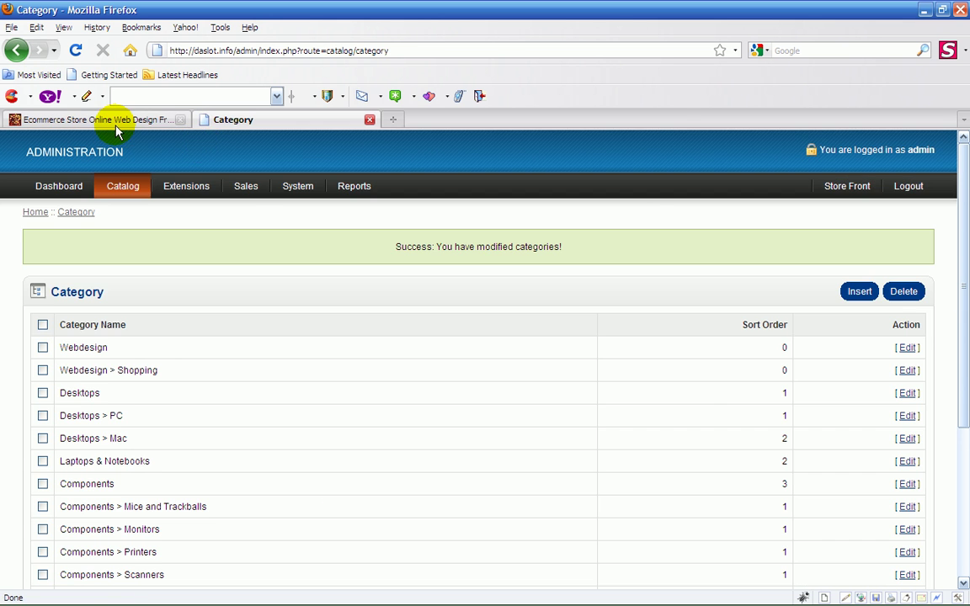
{"action": "left_click", "coordinate": [116, 126]}
{"action": "left_click", "coordinate": [75, 51]}
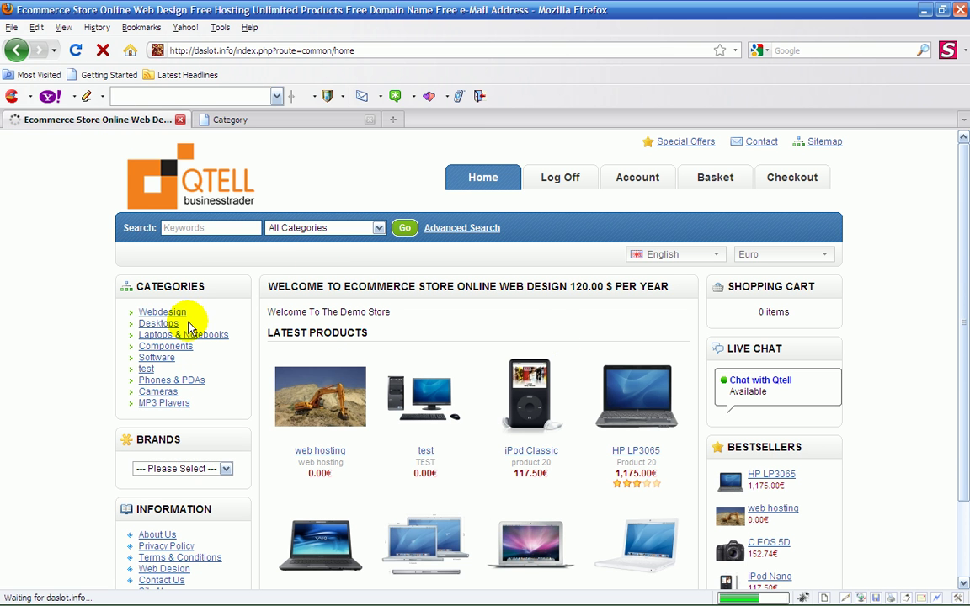
Reopen the test category in admin and change its sort order to 9.
{"action": "left_click", "coordinate": [205, 125]}
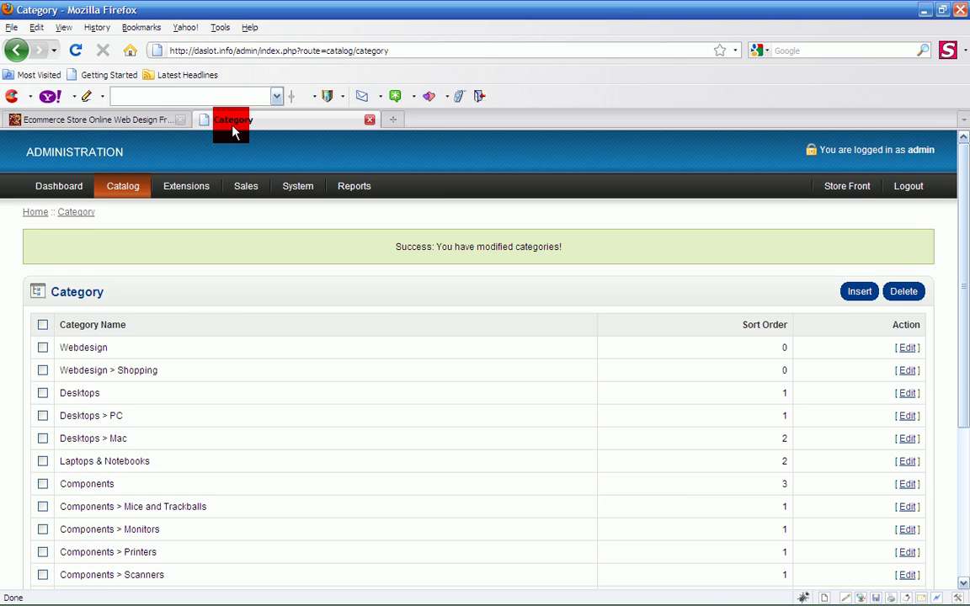
{"action": "scroll", "coordinate": [346, 185], "scroll_direction": "down", "scroll_amount": 3}
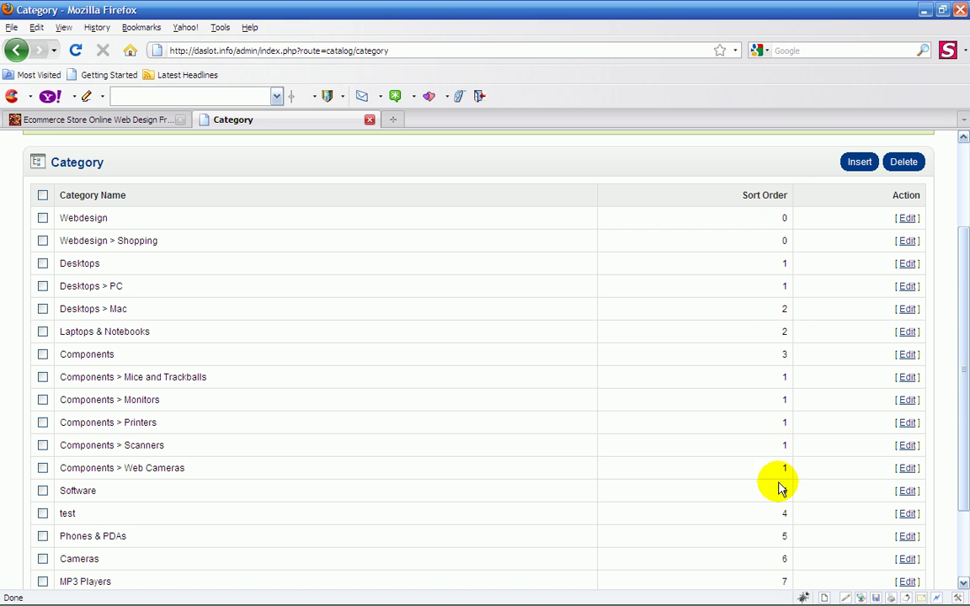
{"action": "left_click", "coordinate": [905, 512]}
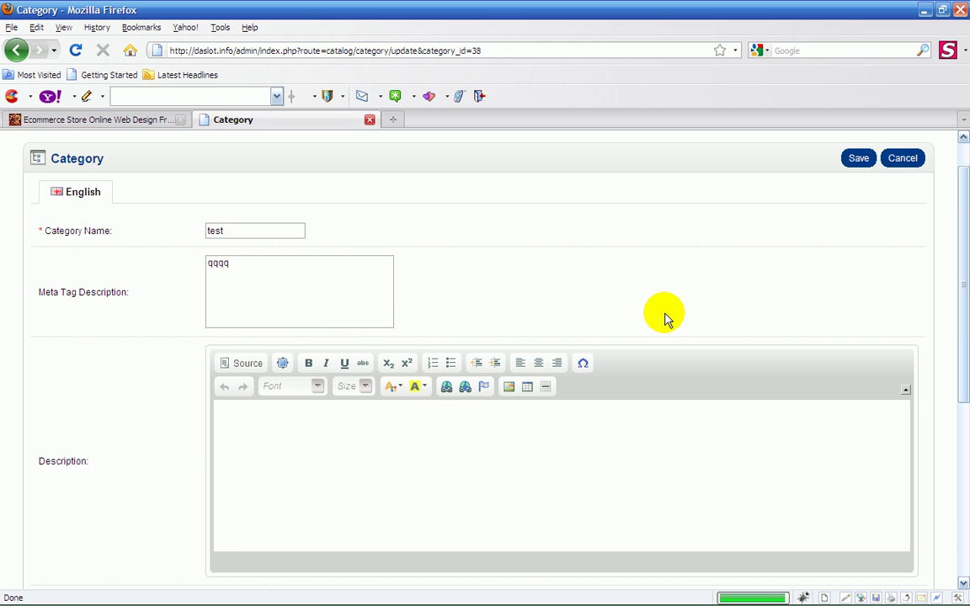
{"action": "scroll", "coordinate": [405, 318], "scroll_direction": "down", "scroll_amount": 1}
{"action": "scroll", "coordinate": [412, 350], "scroll_direction": "down", "scroll_amount": 4}
{"action": "scroll", "coordinate": [412, 350], "scroll_direction": "down", "scroll_amount": 2}
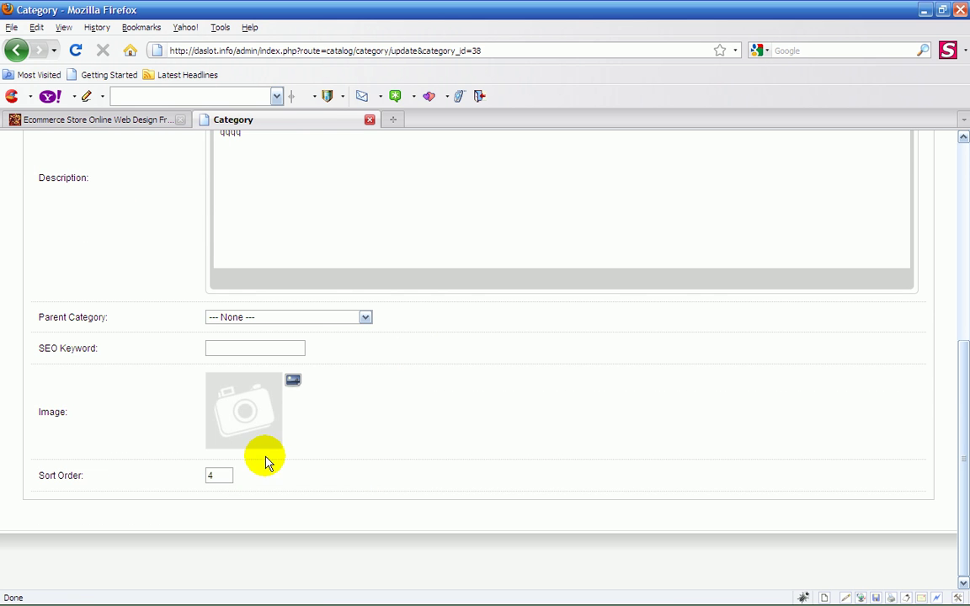
{"action": "double_click", "coordinate": [219, 476]}
{"action": "key", "text": "BackSpace"}
{"action": "type", "text": "9"}
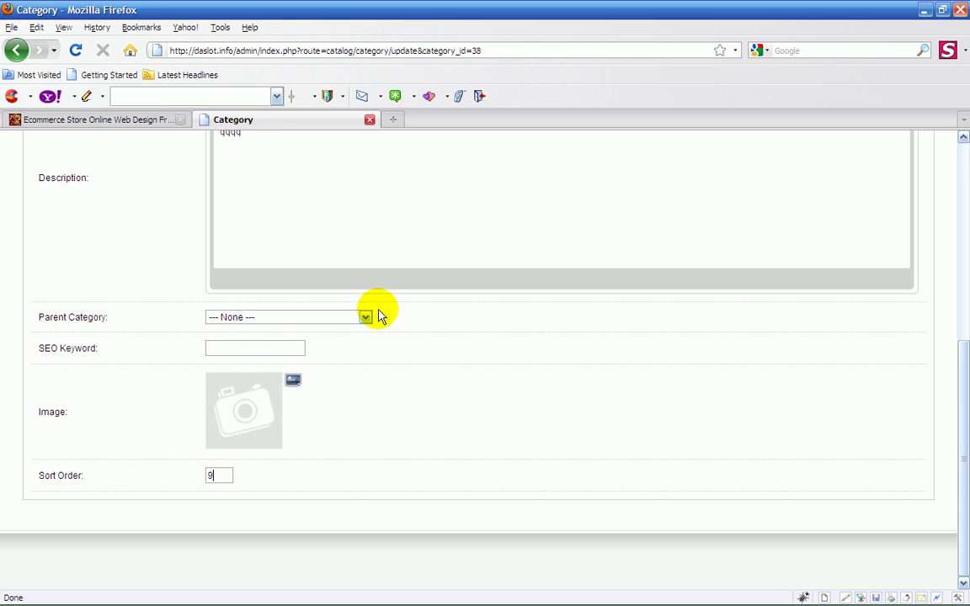
Choose Software as test's parent category and save the changes.
{"action": "left_click", "coordinate": [364, 317]}
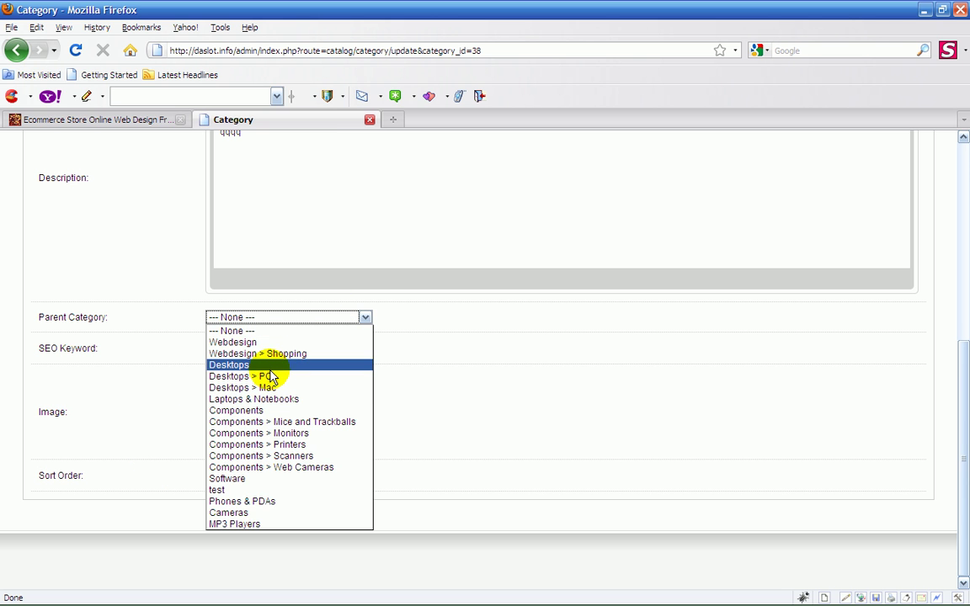
{"action": "left_click", "coordinate": [240, 478]}
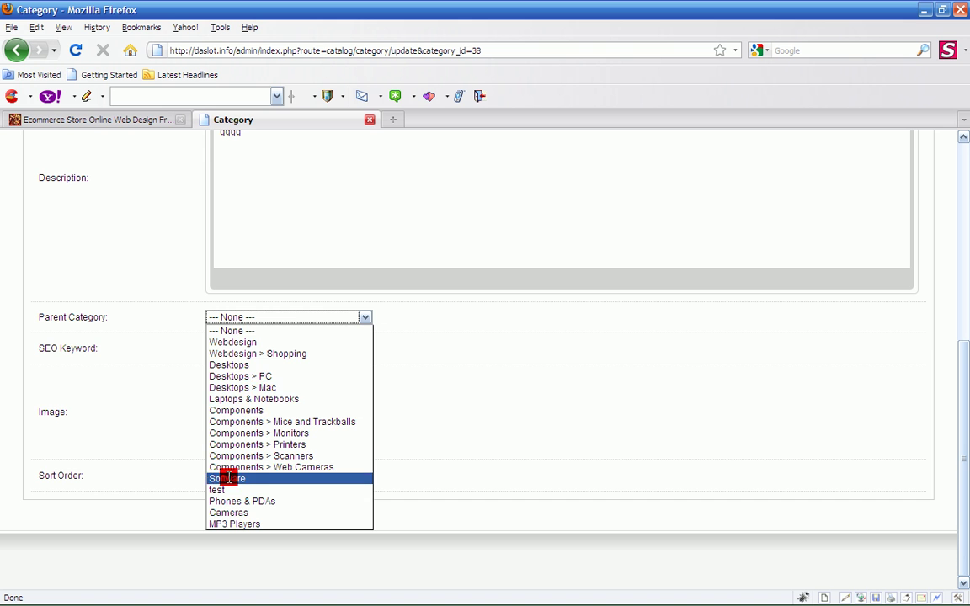
{"action": "scroll", "coordinate": [455, 370], "scroll_direction": "up", "scroll_amount": 5}
{"action": "scroll", "coordinate": [458, 358], "scroll_direction": "up", "scroll_amount": 3}
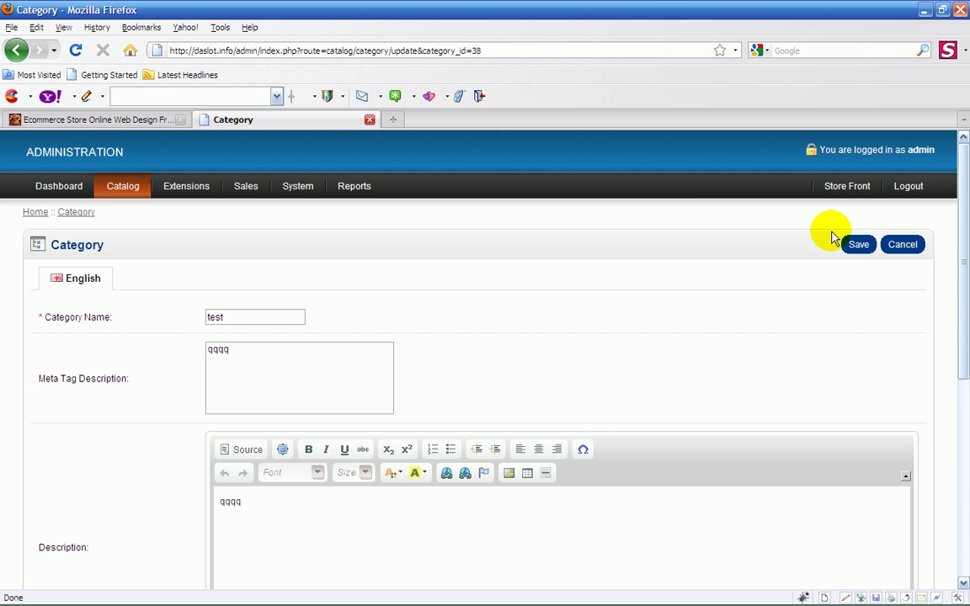
{"action": "left_click", "coordinate": [858, 244]}
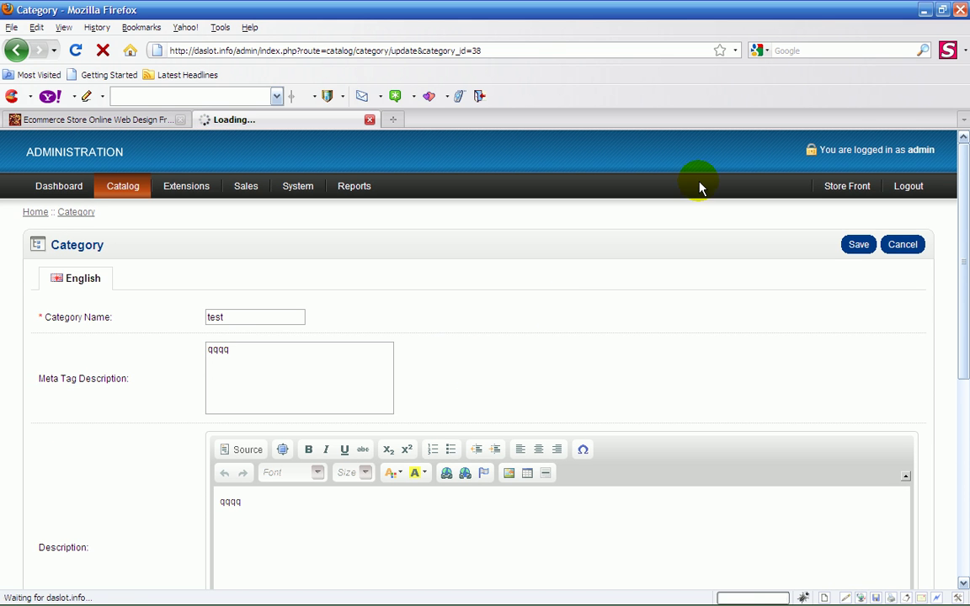
Reload the storefront, open Software to confirm test is listed, then return to admin.
{"action": "left_click", "coordinate": [135, 119]}
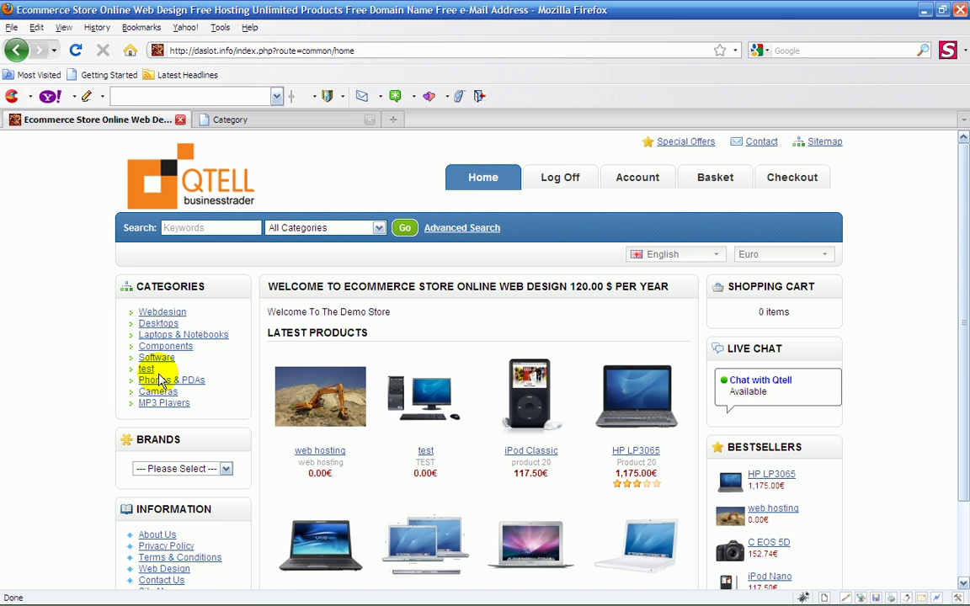
{"action": "left_click", "coordinate": [75, 50]}
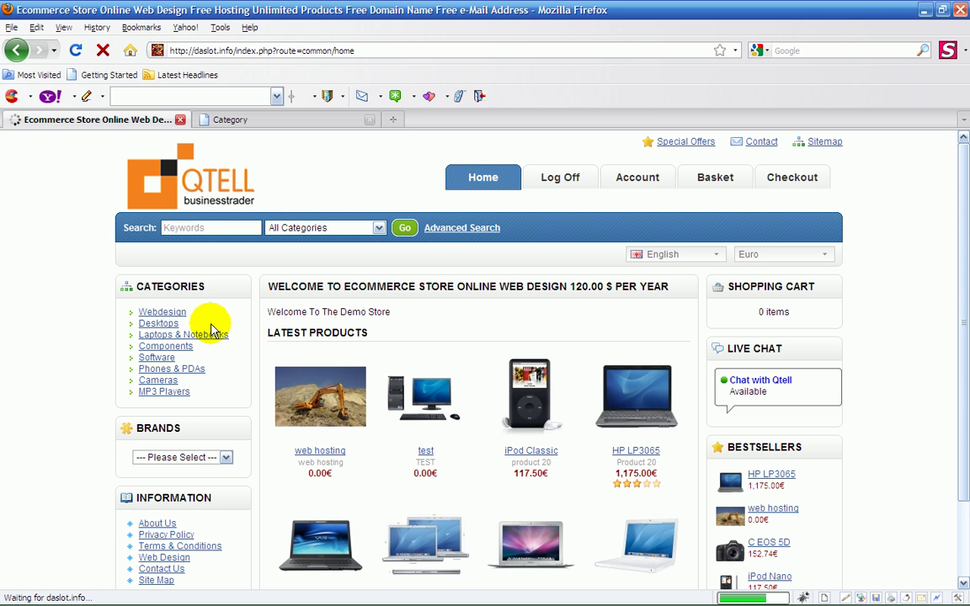
{"action": "left_click", "coordinate": [163, 362]}
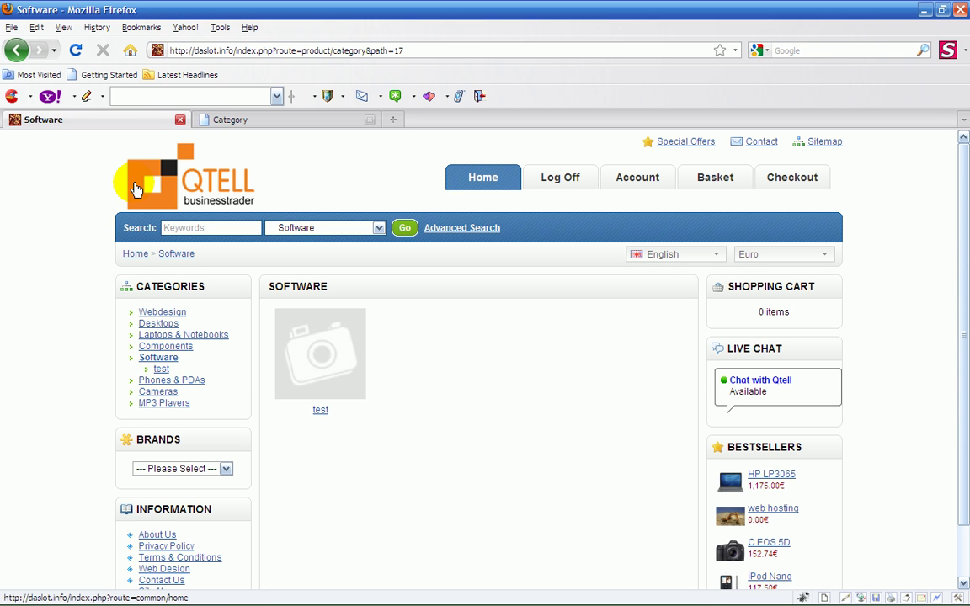
{"action": "left_click", "coordinate": [231, 118]}
Assign the apple logo image to the Webdesign category and save it.
{"action": "scroll", "coordinate": [398, 401], "scroll_direction": "down", "scroll_amount": 4}
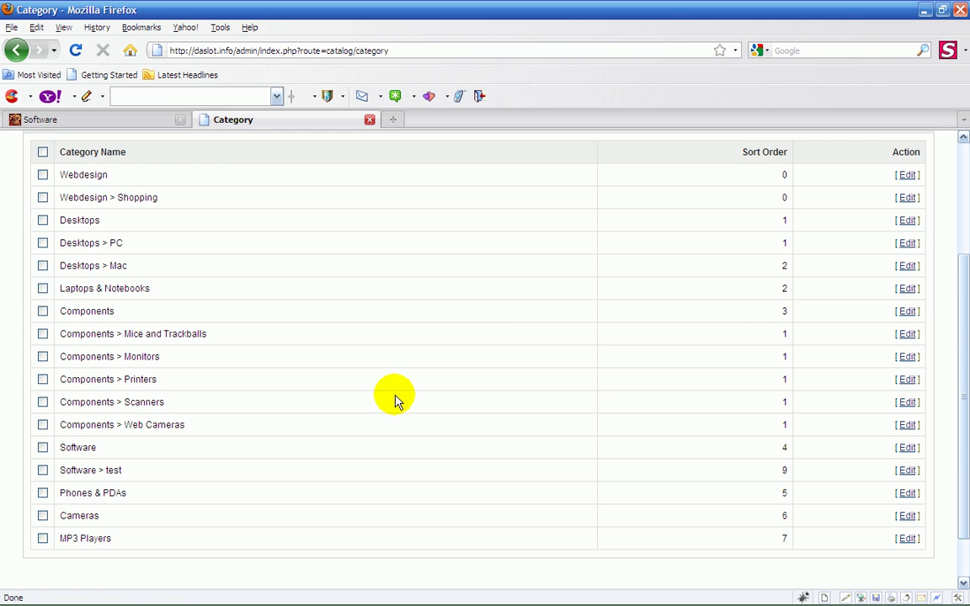
{"action": "scroll", "coordinate": [519, 314], "scroll_direction": "up", "scroll_amount": 2}
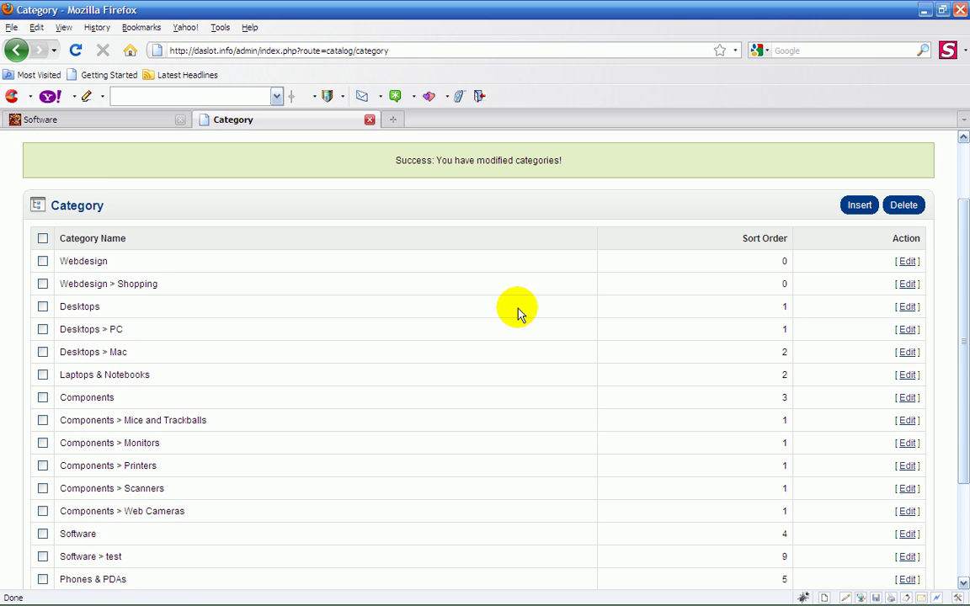
{"action": "left_click", "coordinate": [907, 262]}
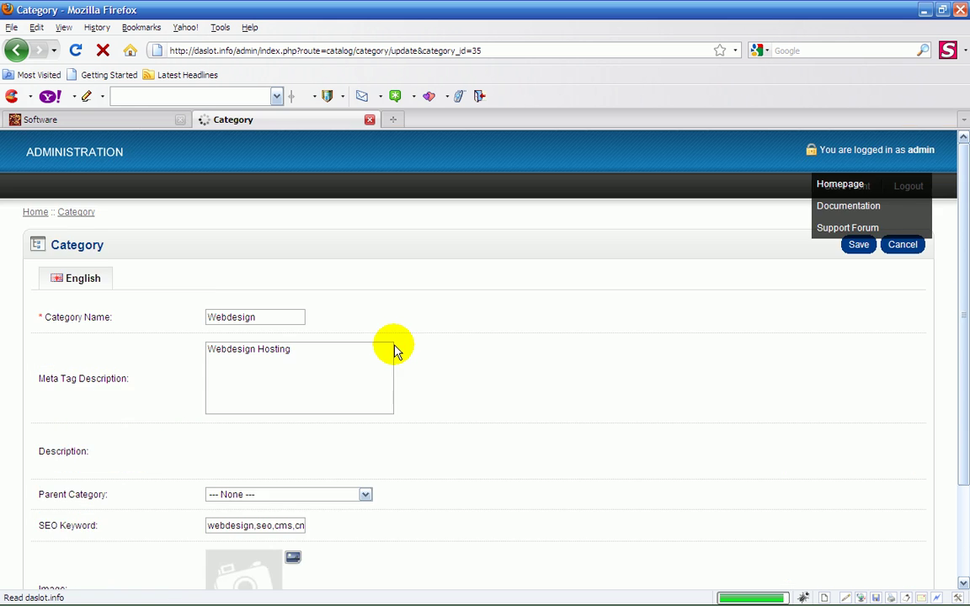
{"action": "scroll", "coordinate": [455, 347], "scroll_direction": "down", "scroll_amount": 4}
{"action": "scroll", "coordinate": [479, 350], "scroll_direction": "down", "scroll_amount": 3}
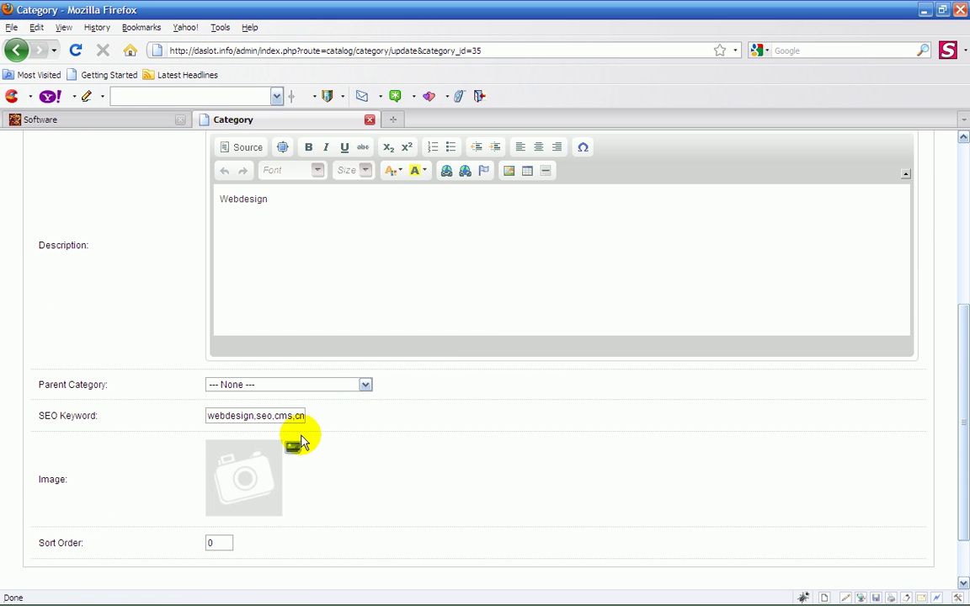
{"action": "scroll", "coordinate": [292, 432], "scroll_direction": "down", "scroll_amount": 1}
{"action": "left_click", "coordinate": [293, 408]}
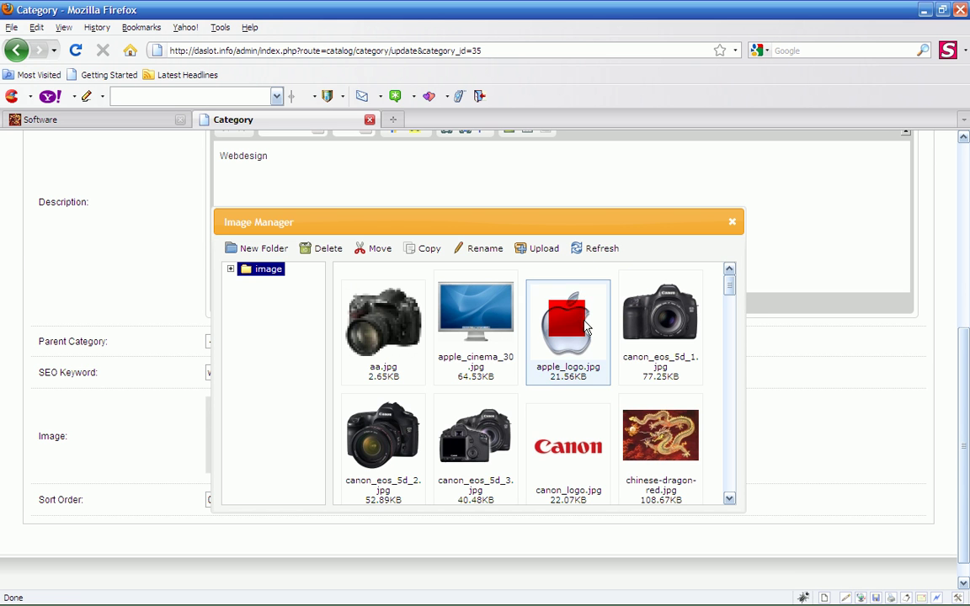
{"action": "double_click", "coordinate": [568, 325]}
{"action": "scroll", "coordinate": [601, 325], "scroll_direction": "up", "scroll_amount": 4}
{"action": "scroll", "coordinate": [602, 325], "scroll_direction": "up", "scroll_amount": 4}
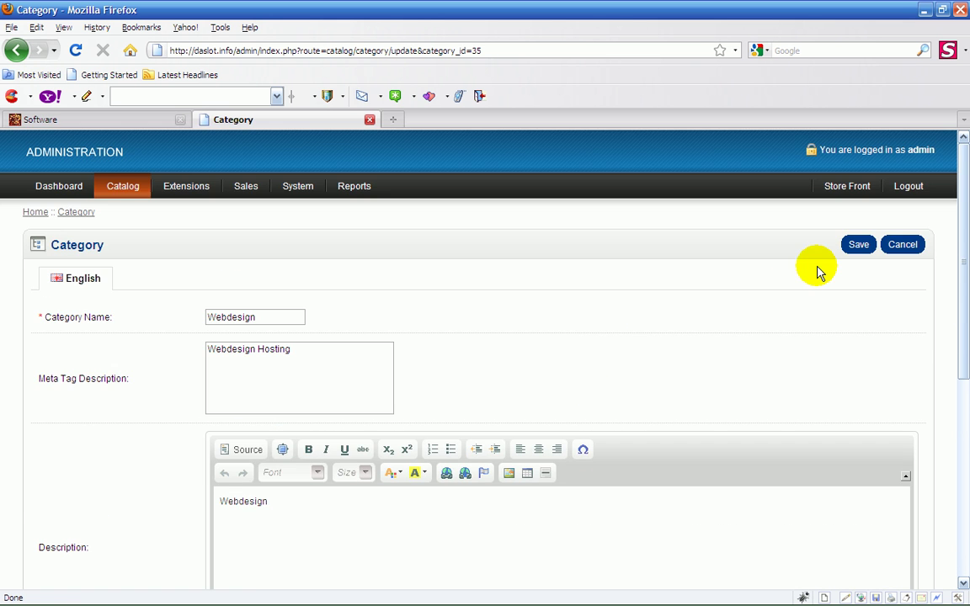
{"action": "left_click", "coordinate": [858, 246]}
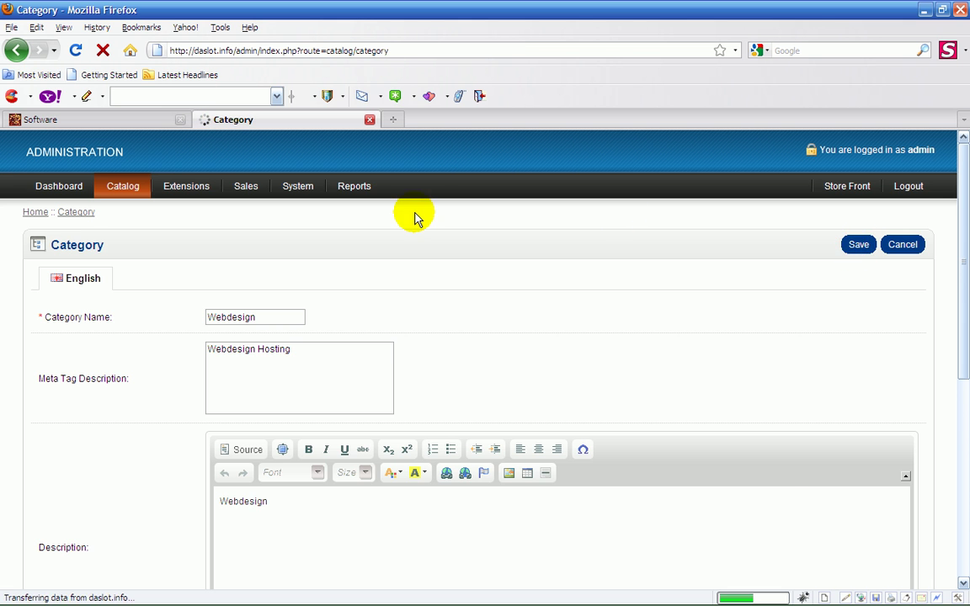
Browse the storefront Webdesign category and its Shopping subcategory.
{"action": "left_click", "coordinate": [82, 119]}
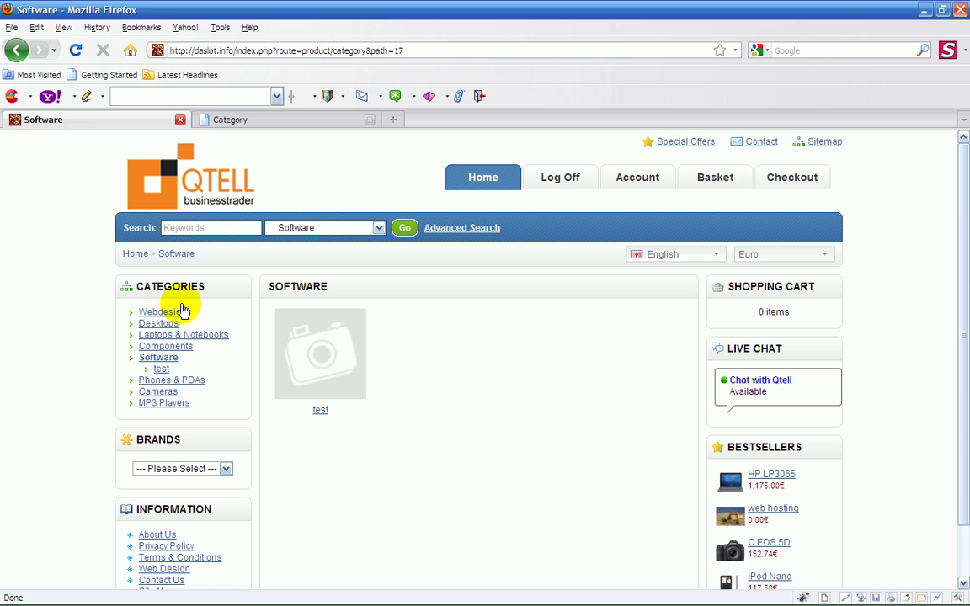
{"action": "left_click", "coordinate": [180, 311]}
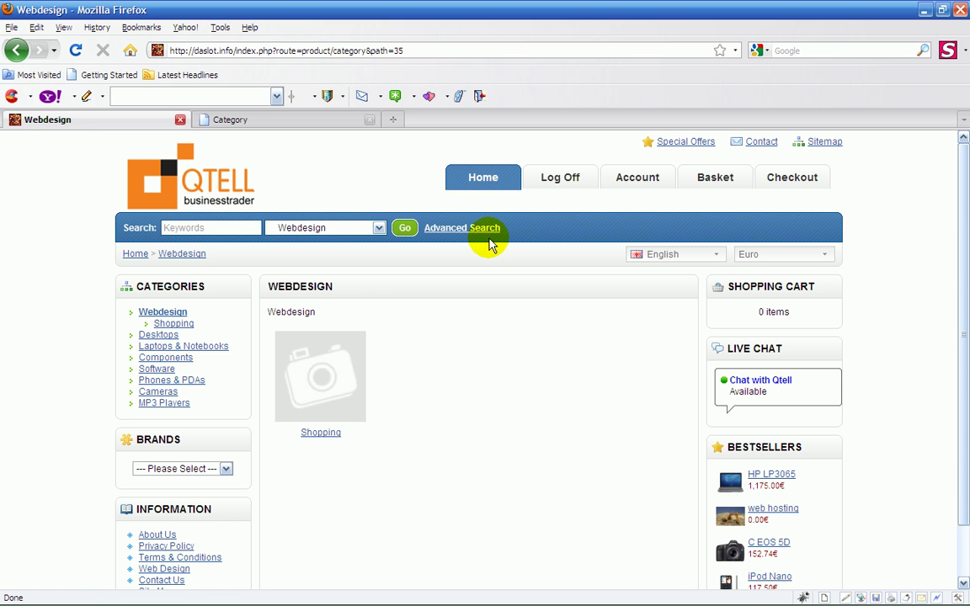
{"action": "left_click", "coordinate": [75, 50]}
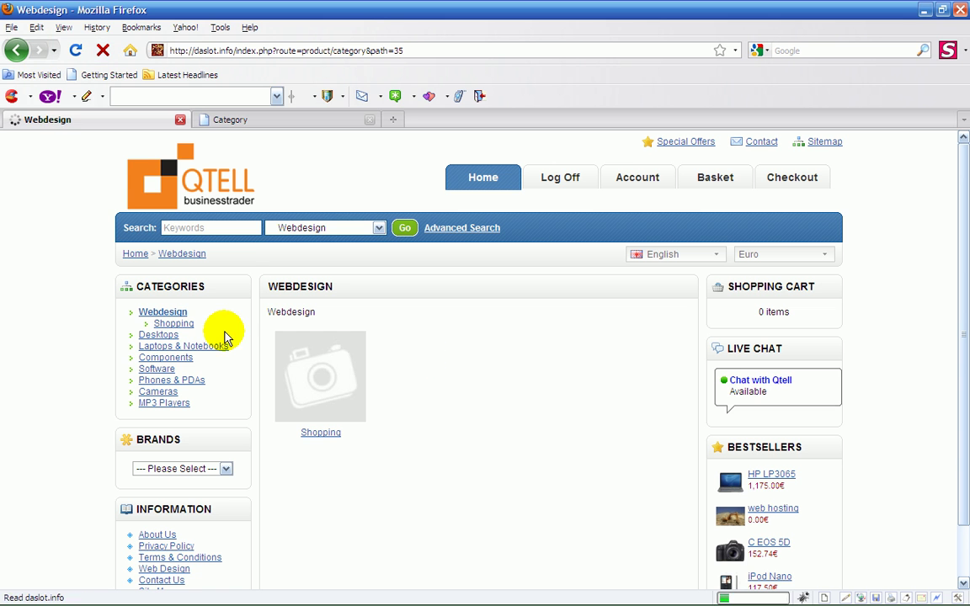
{"action": "left_click", "coordinate": [180, 328]}
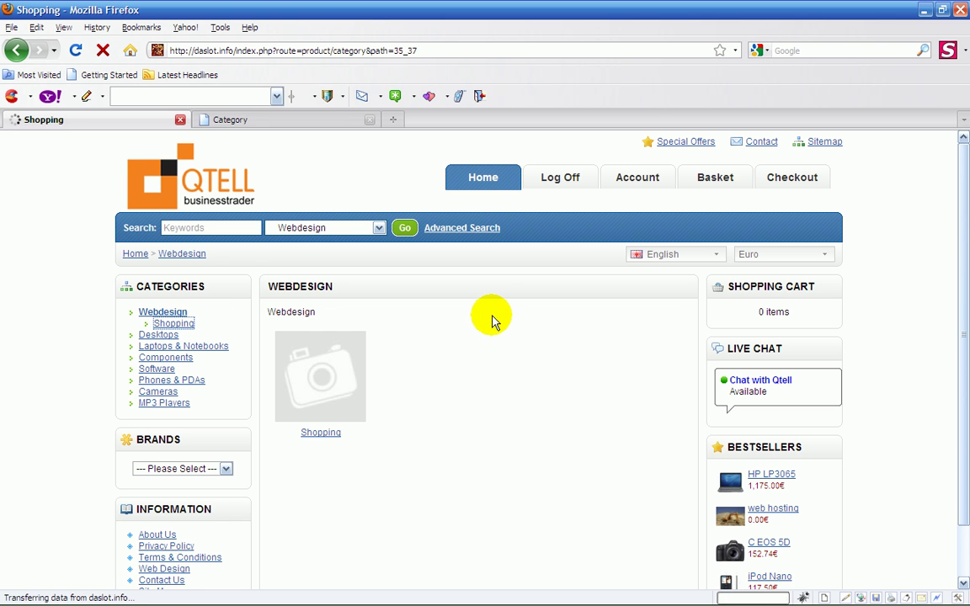
{"action": "left_click", "coordinate": [164, 313]}
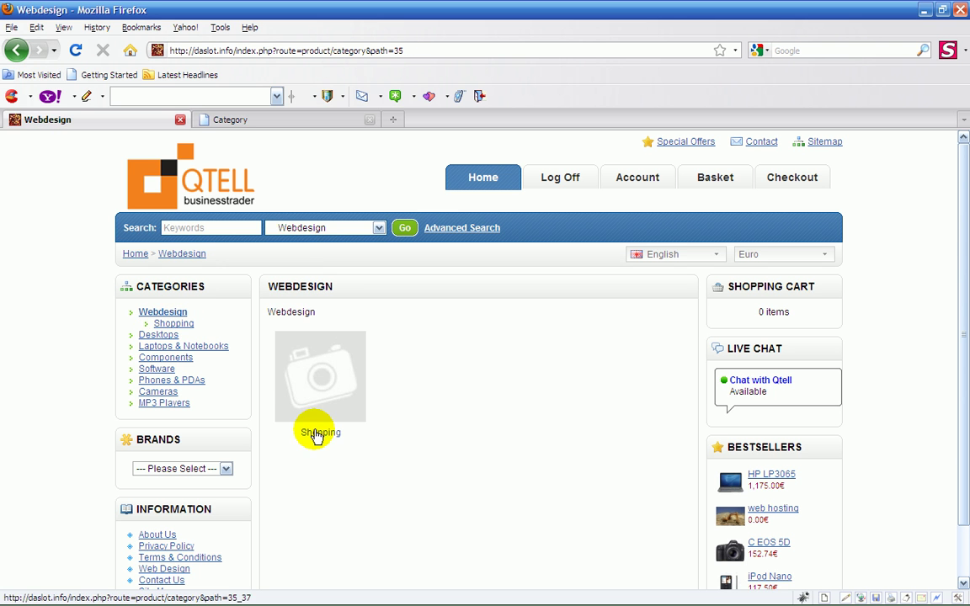
{"action": "left_click", "coordinate": [319, 432]}
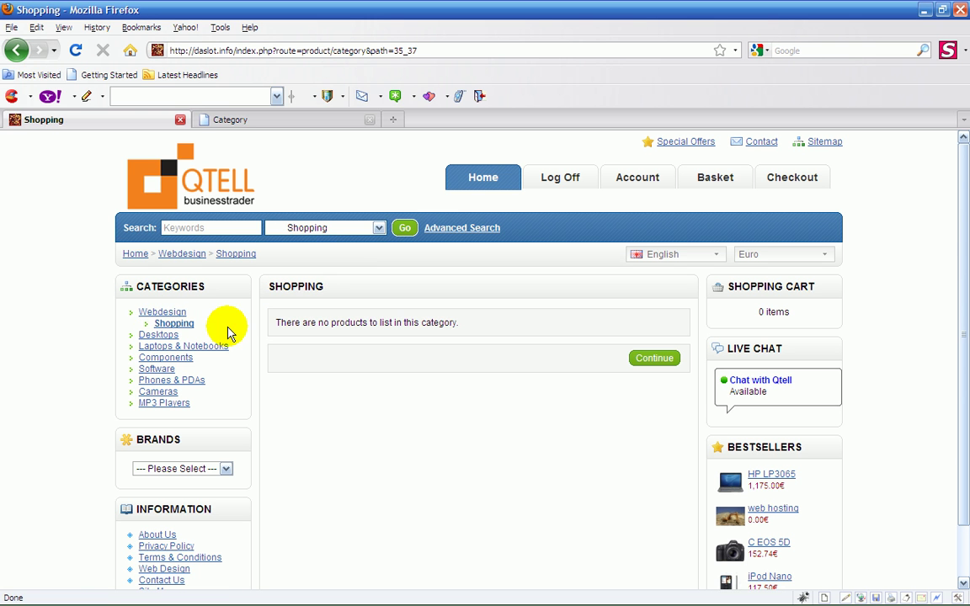
{"action": "left_click", "coordinate": [162, 313]}
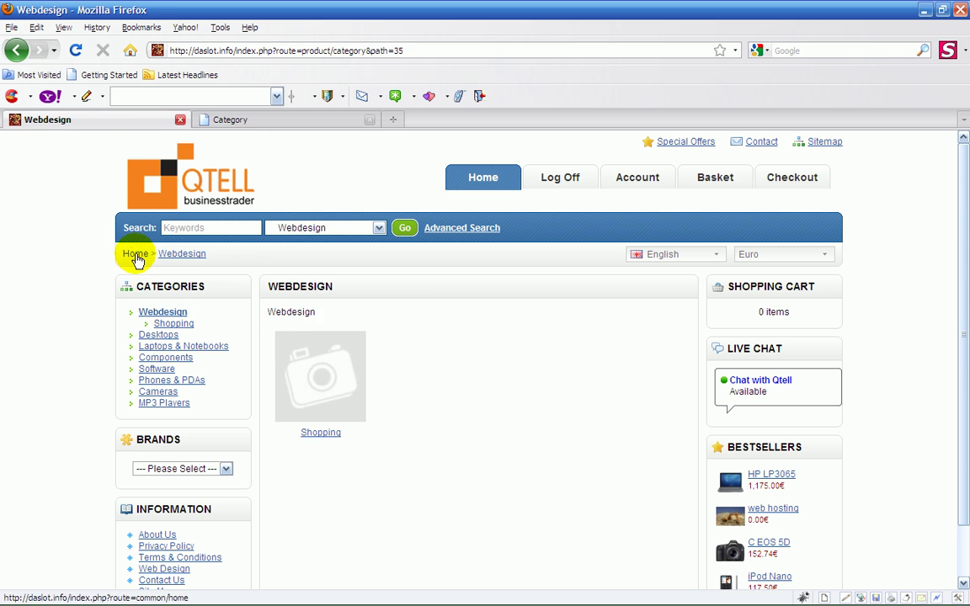
Visit the store home, Webdesign and Desktops pages, then return to the admin list.
{"action": "left_click", "coordinate": [134, 253]}
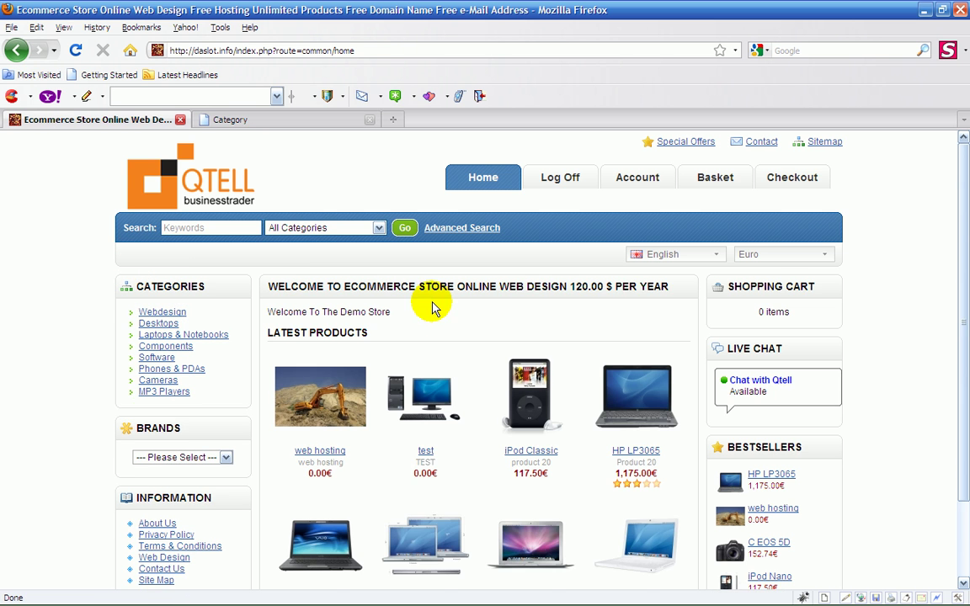
{"action": "scroll", "coordinate": [606, 281], "scroll_direction": "down", "scroll_amount": 2}
{"action": "scroll", "coordinate": [593, 280], "scroll_direction": "up", "scroll_amount": 2}
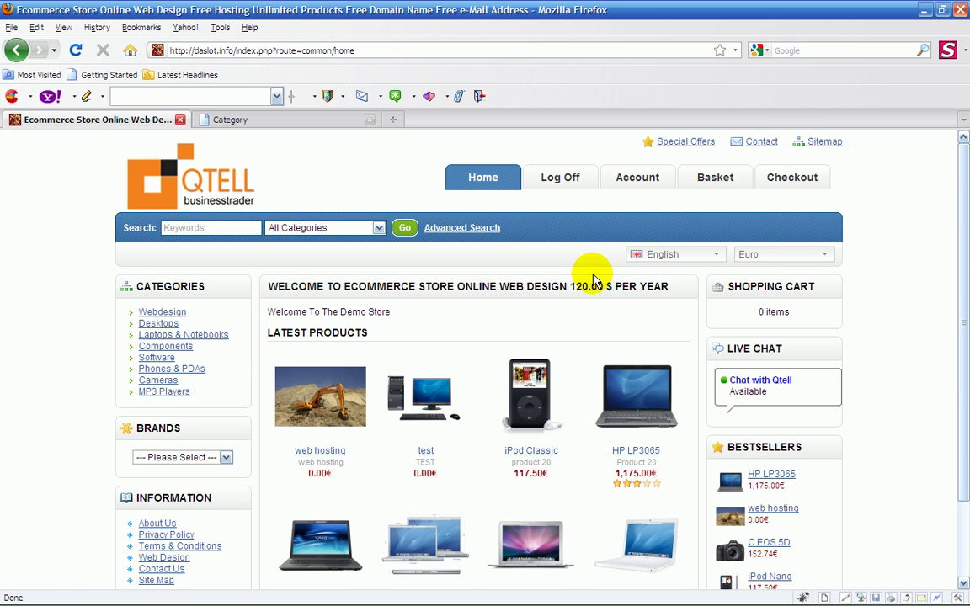
{"action": "left_click", "coordinate": [149, 312]}
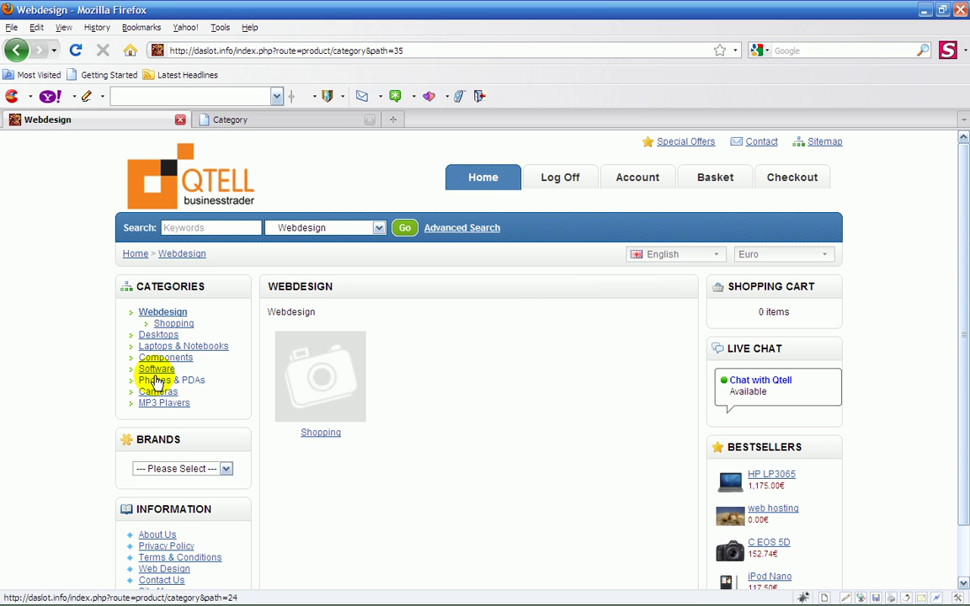
{"action": "left_click", "coordinate": [158, 336]}
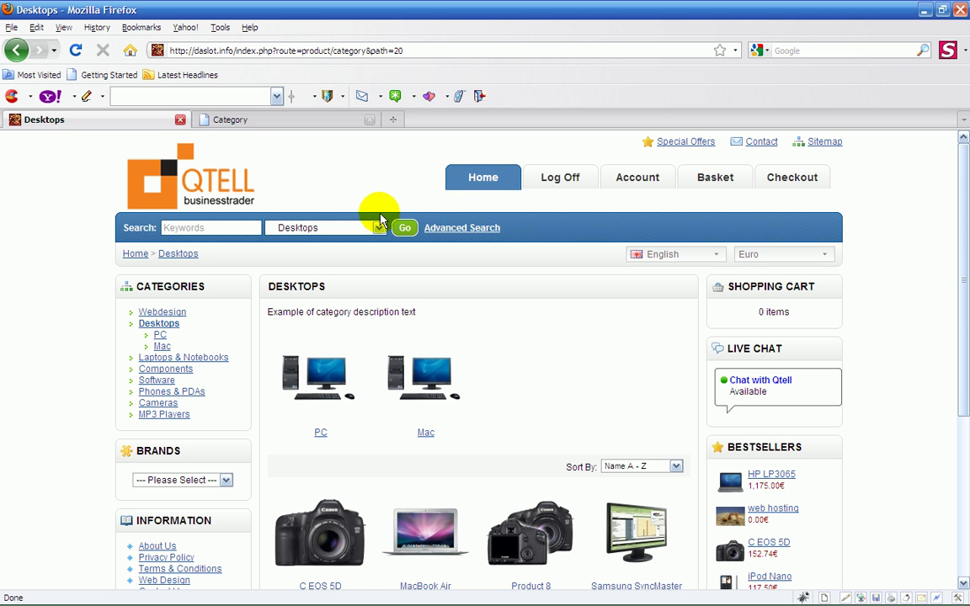
{"action": "left_click", "coordinate": [253, 122]}
Review the PC category form with parent Desktops, then return to the storefront Desktops page.
{"action": "scroll", "coordinate": [401, 234], "scroll_direction": "down", "scroll_amount": 2}
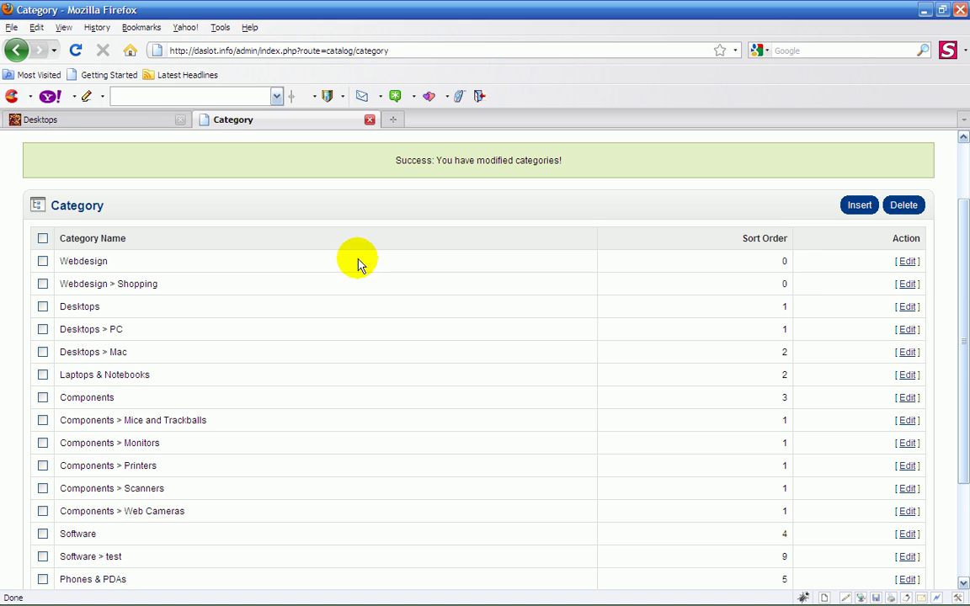
{"action": "left_click", "coordinate": [907, 329]}
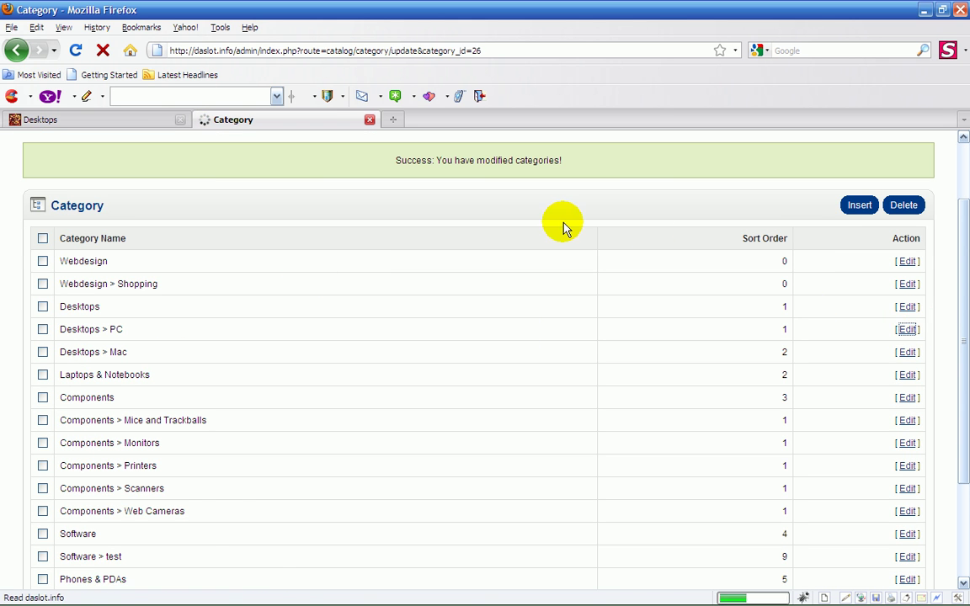
{"action": "scroll", "coordinate": [531, 229], "scroll_direction": "down", "scroll_amount": 4}
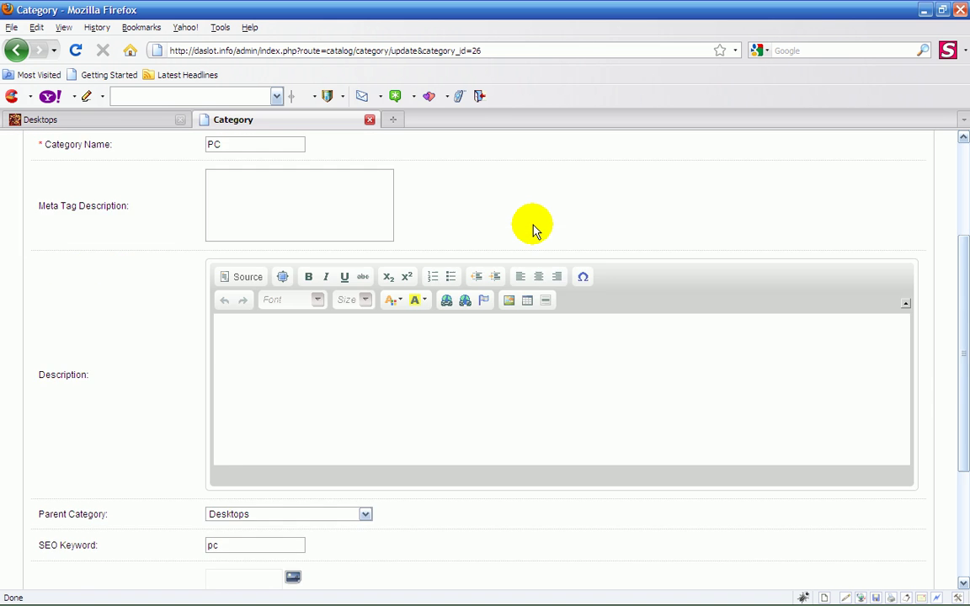
{"action": "scroll", "coordinate": [532, 229], "scroll_direction": "down", "scroll_amount": 3}
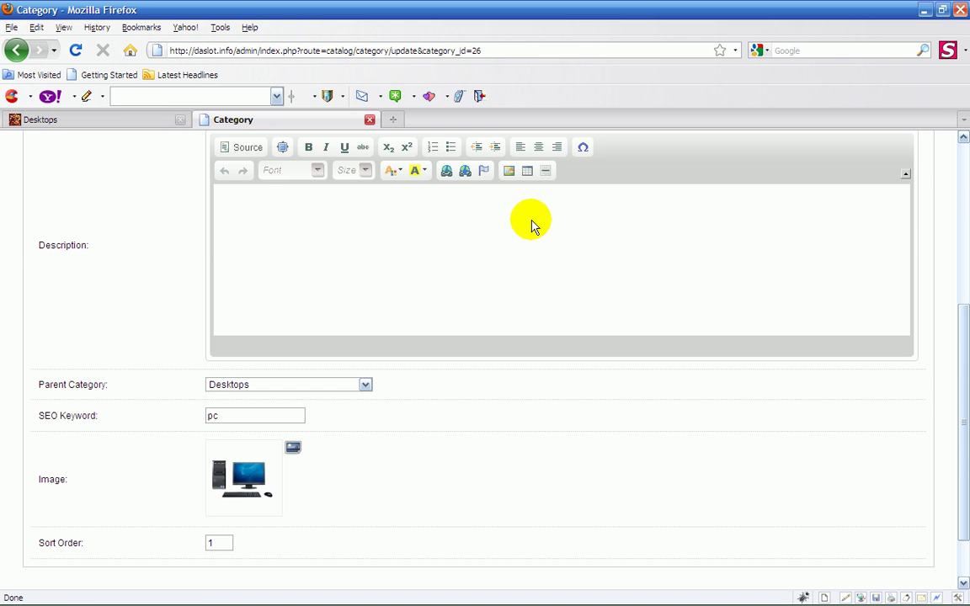
{"action": "scroll", "coordinate": [532, 225], "scroll_direction": "up", "scroll_amount": 3}
{"action": "scroll", "coordinate": [532, 226], "scroll_direction": "up", "scroll_amount": 4}
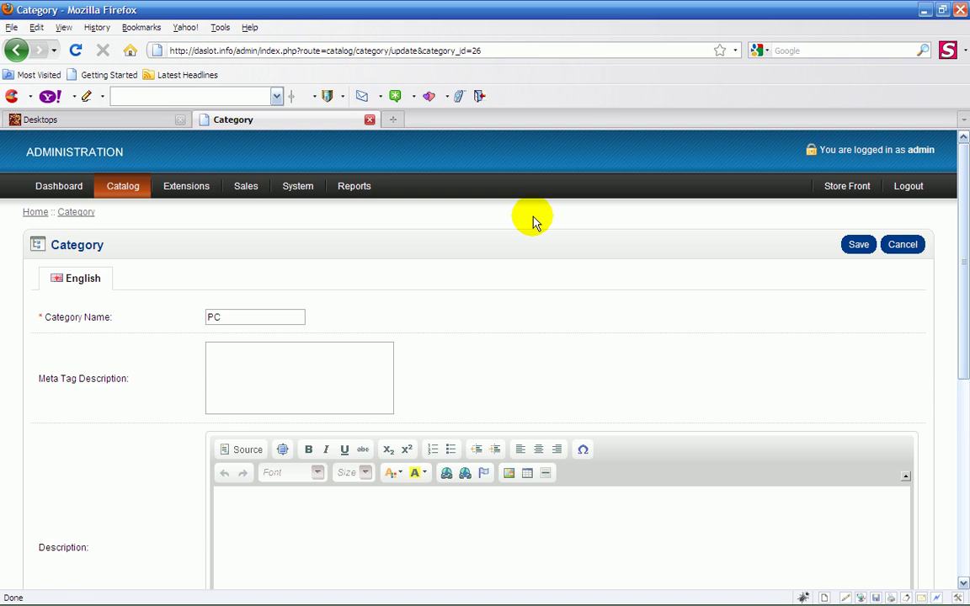
{"action": "scroll", "coordinate": [532, 220], "scroll_direction": "down", "scroll_amount": 1}
{"action": "scroll", "coordinate": [531, 220], "scroll_direction": "down", "scroll_amount": 4}
{"action": "scroll", "coordinate": [532, 220], "scroll_direction": "up", "scroll_amount": 4}
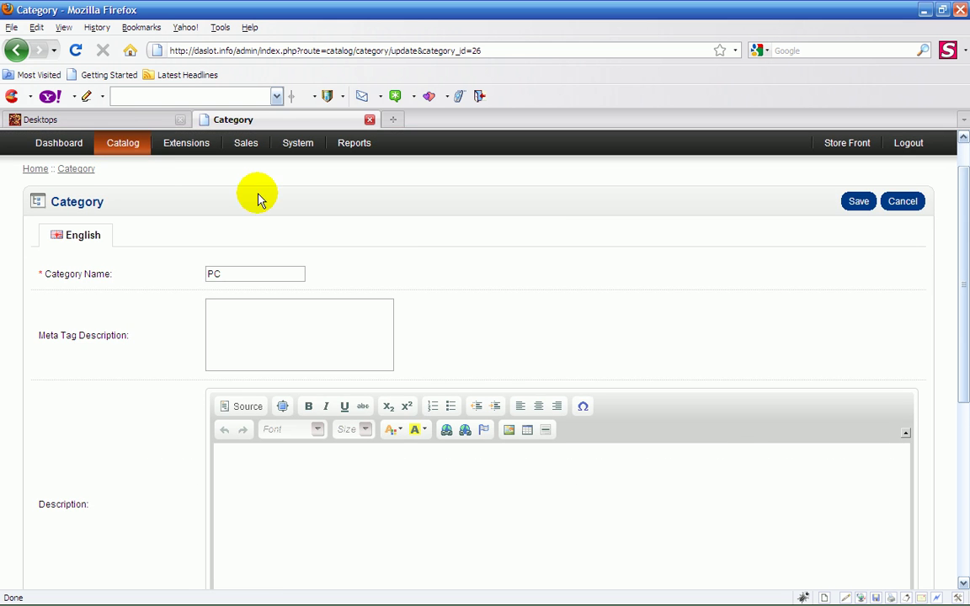
{"action": "left_click", "coordinate": [99, 120]}
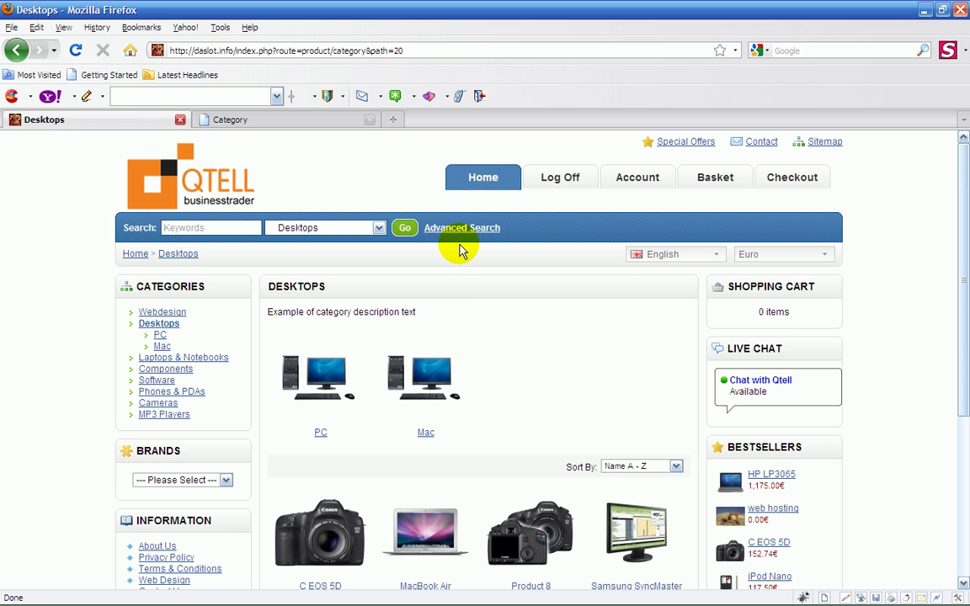
Open Webdesign, then go back to the store home page and scroll through it.
{"action": "left_click", "coordinate": [150, 312]}
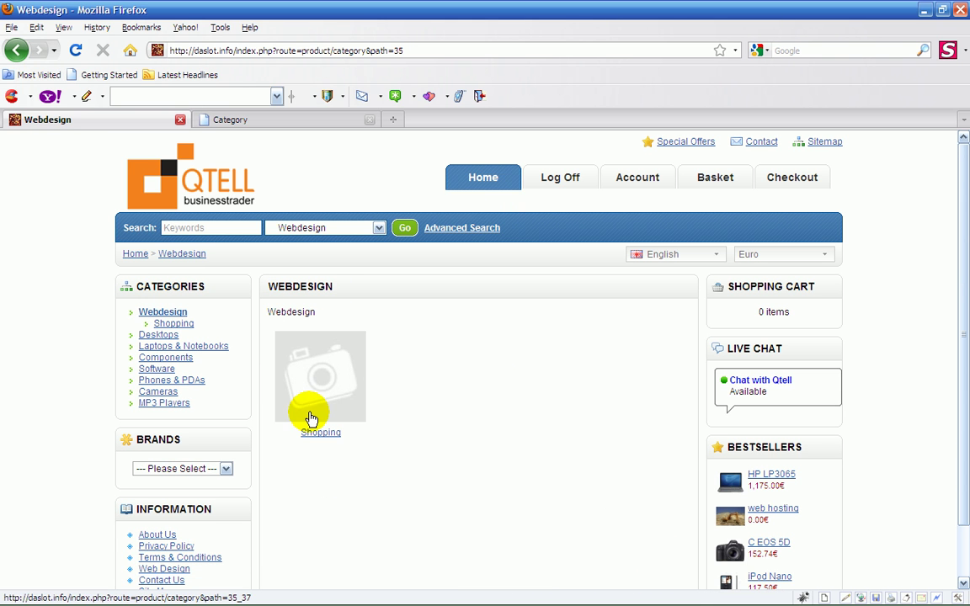
{"action": "left_click", "coordinate": [130, 255]}
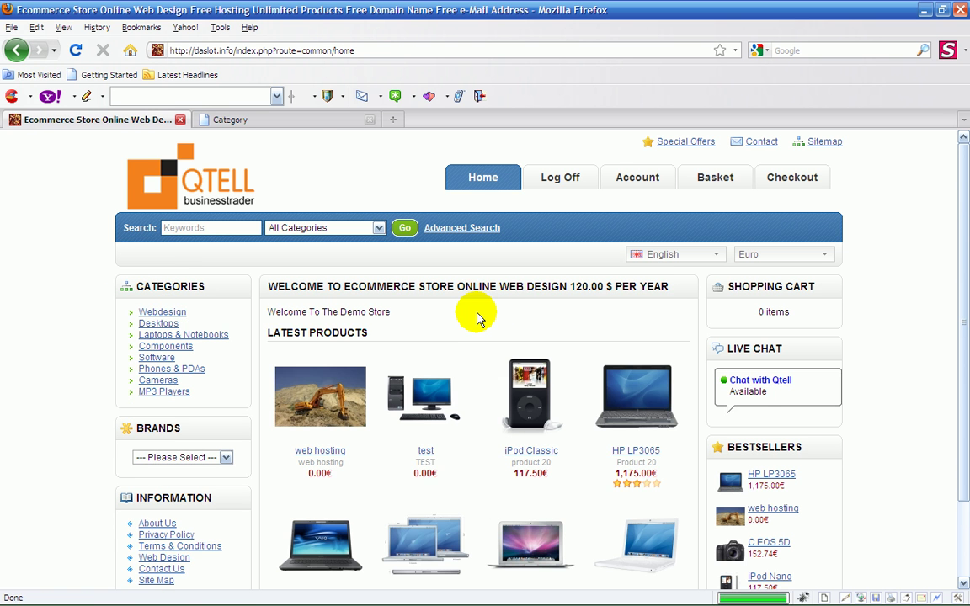
{"action": "scroll", "coordinate": [496, 303], "scroll_direction": "down", "scroll_amount": 2}
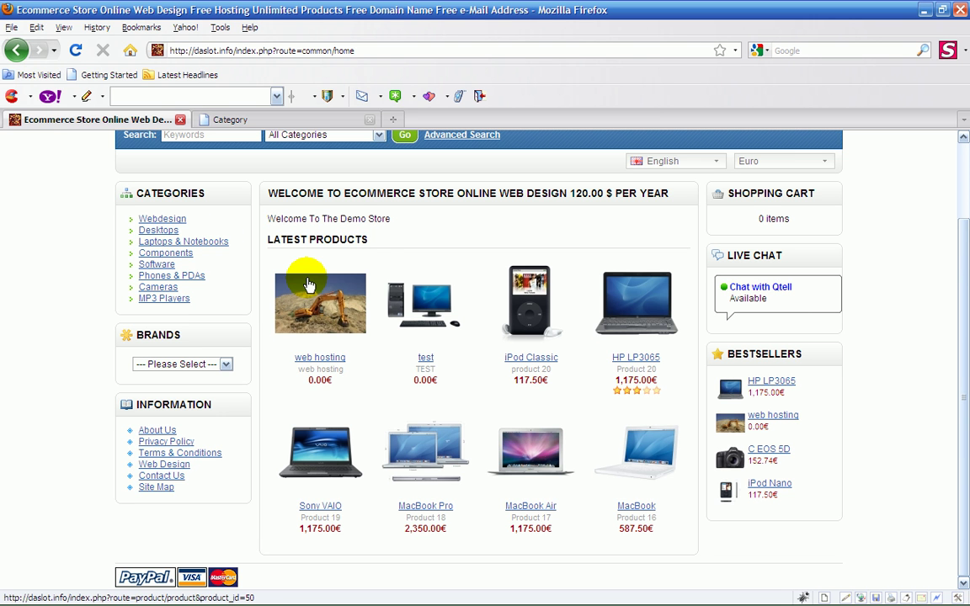
Open the HP LP3065 product page and enlarge, then close, its second additional image.
{"action": "left_click", "coordinate": [633, 297]}
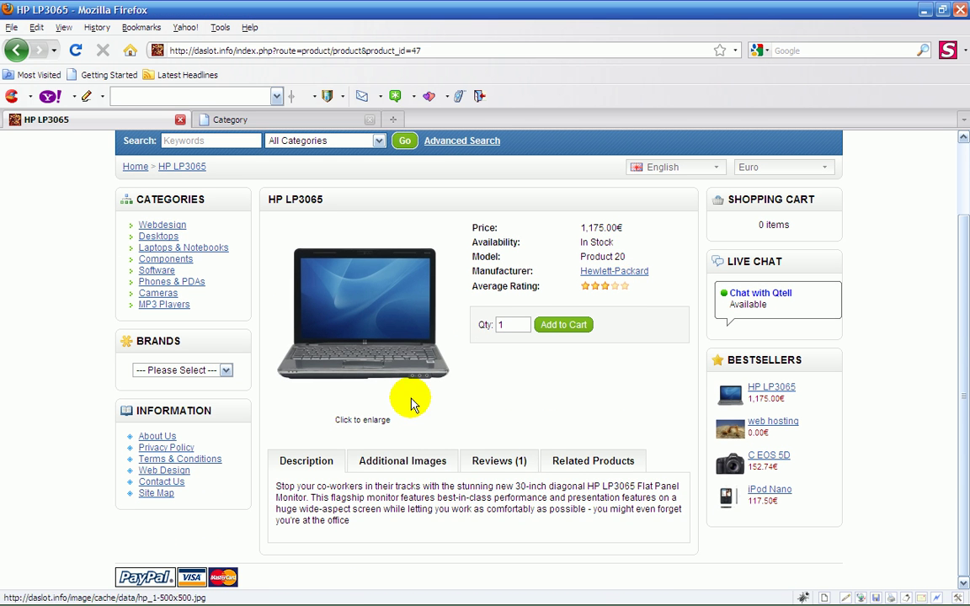
{"action": "left_click", "coordinate": [392, 461]}
{"action": "scroll", "coordinate": [522, 438], "scroll_direction": "down", "scroll_amount": 1}
{"action": "scroll", "coordinate": [520, 436], "scroll_direction": "down", "scroll_amount": 1}
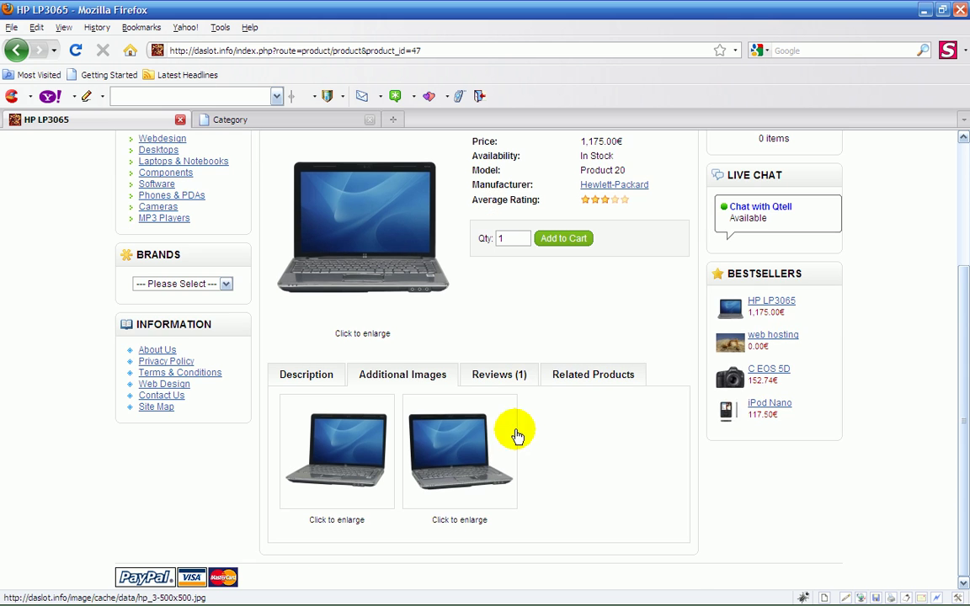
{"action": "left_click", "coordinate": [455, 459]}
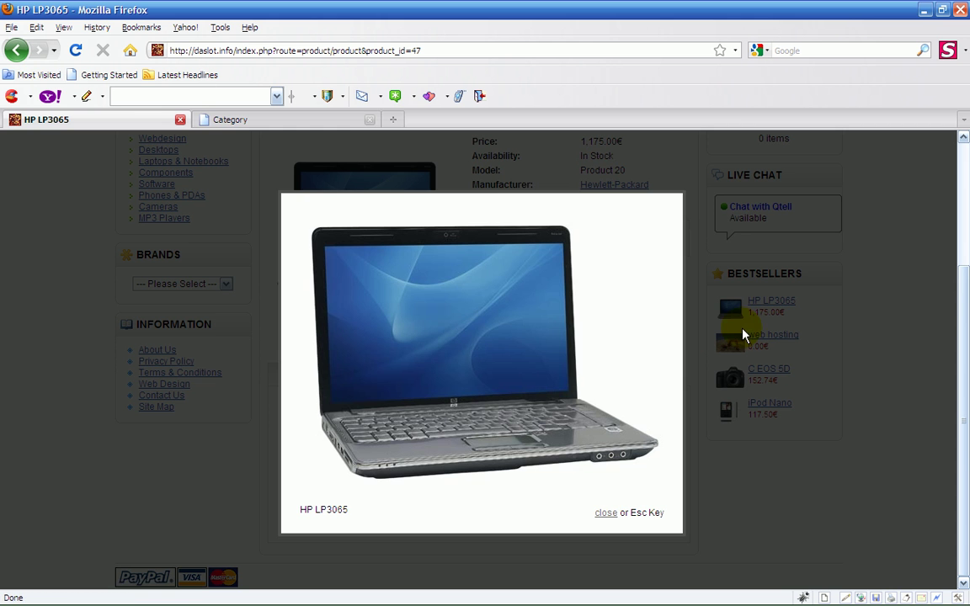
{"action": "left_click", "coordinate": [601, 515]}
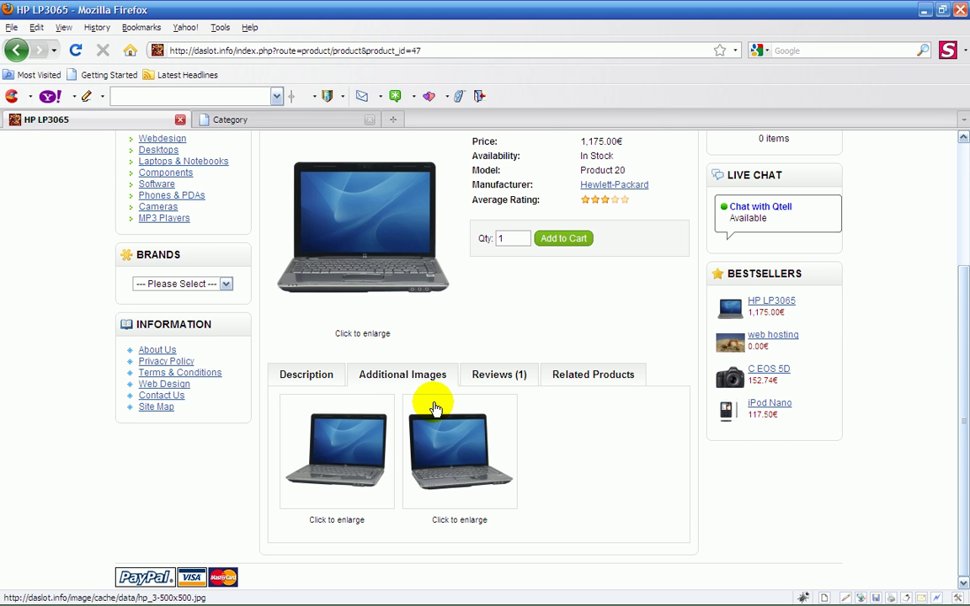
{"action": "scroll", "coordinate": [387, 420], "scroll_direction": "up", "scroll_amount": 3}
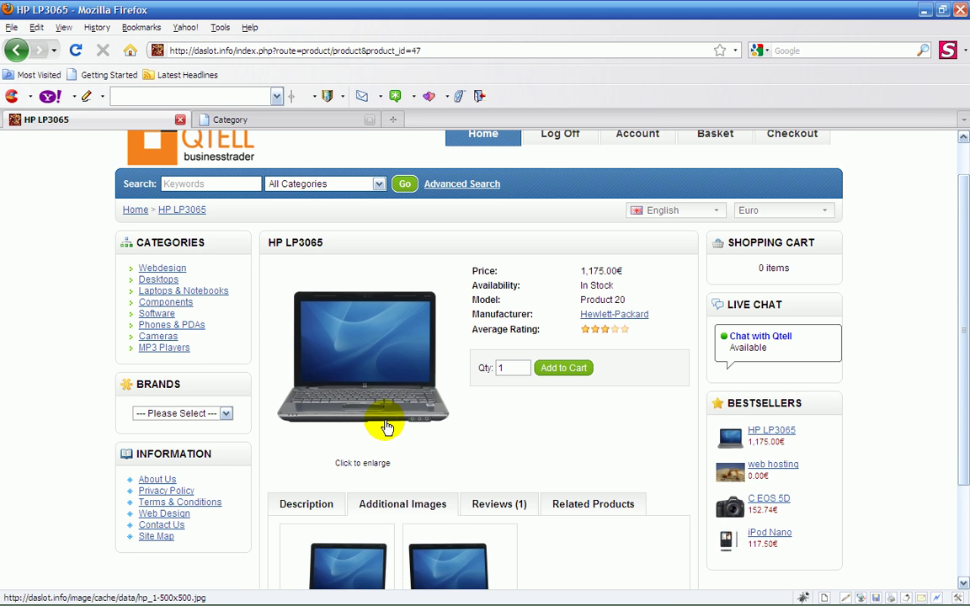